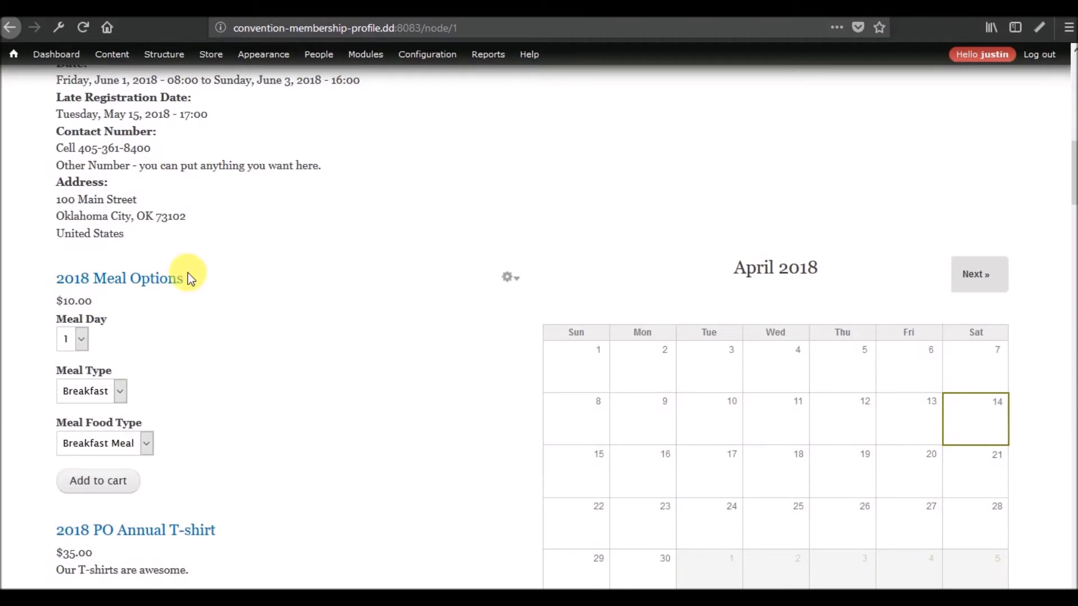
Look through the 2018 conference event page, examining its products, photo galleries, hotel details and registration forms.
scroll(492, 375, down, 5)
scroll(491, 375, down, 20)
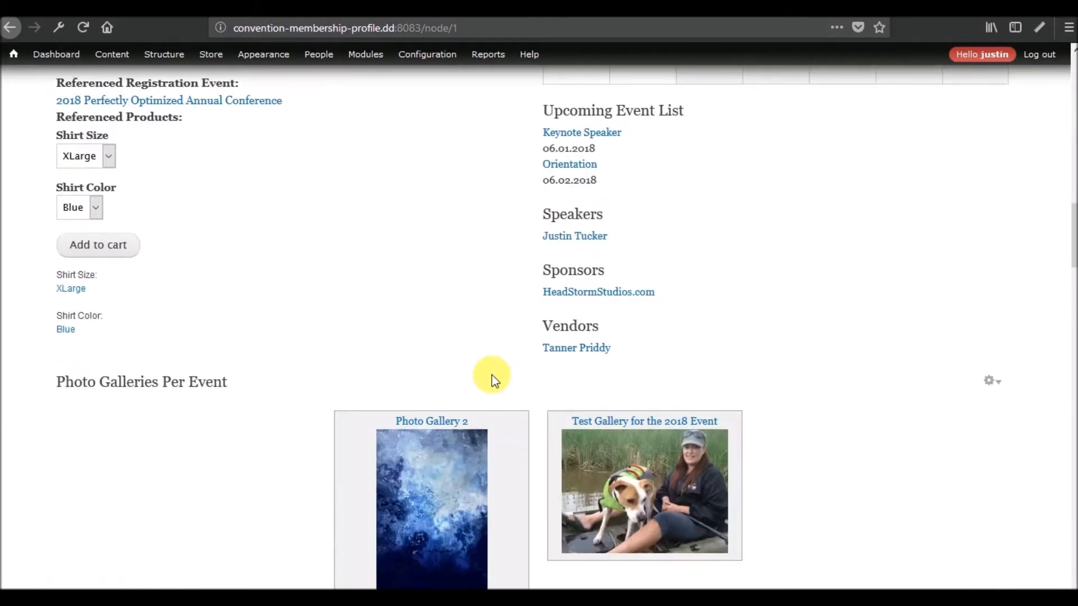
scroll(492, 375, down, 18)
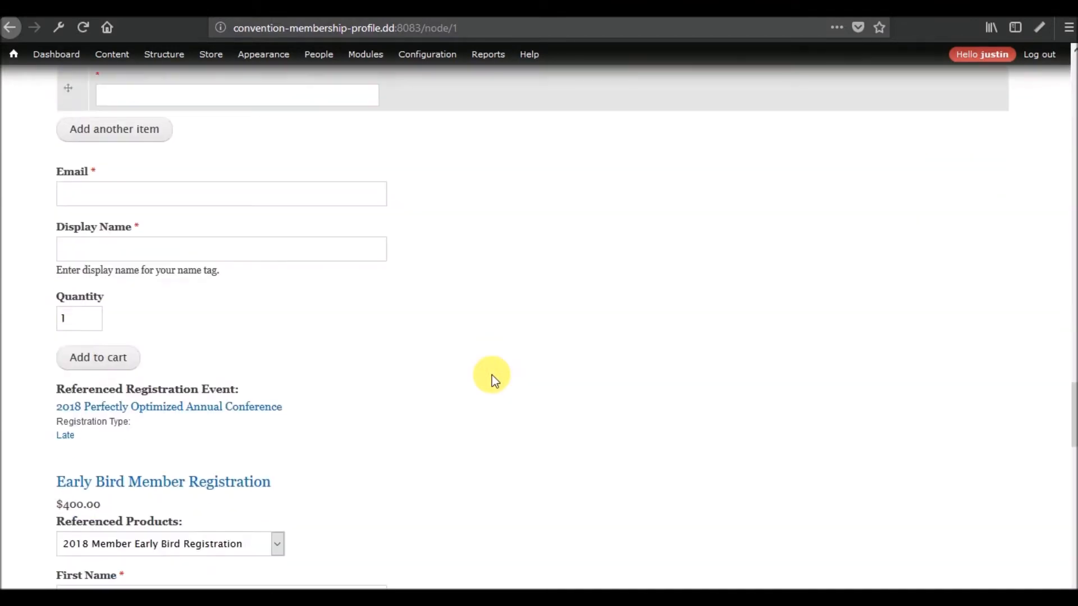
scroll(492, 375, up, 5)
scroll(491, 375, up, 18)
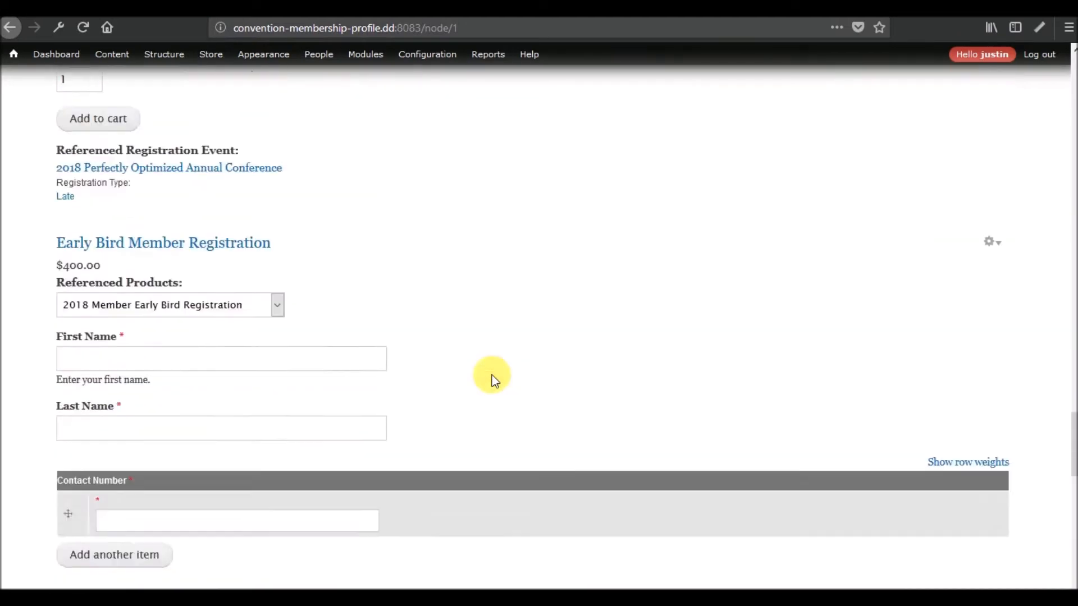
scroll(492, 375, up, 6)
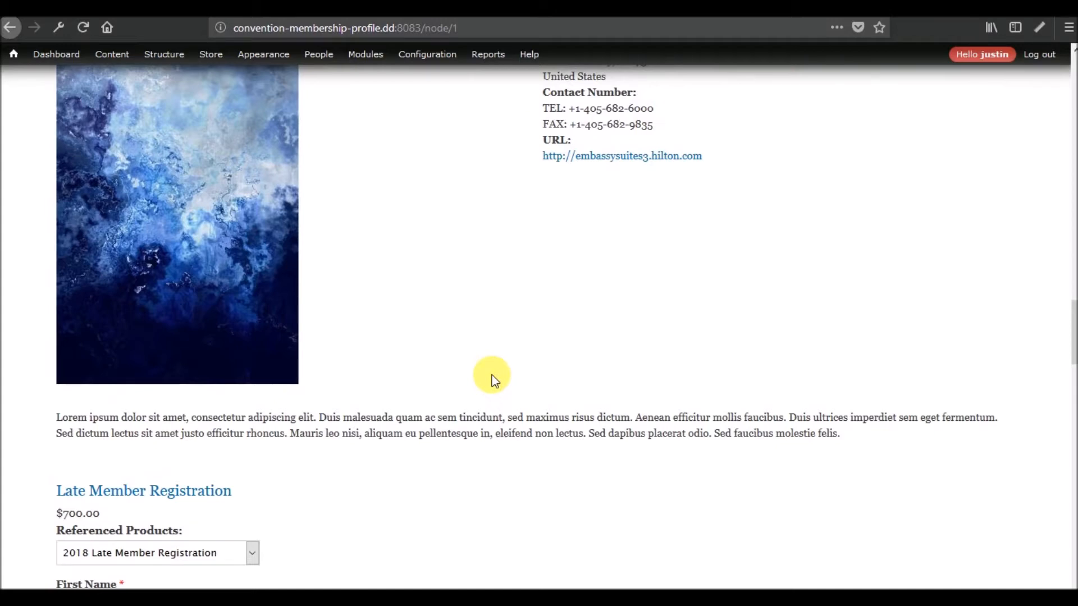
scroll(491, 375, up, 7)
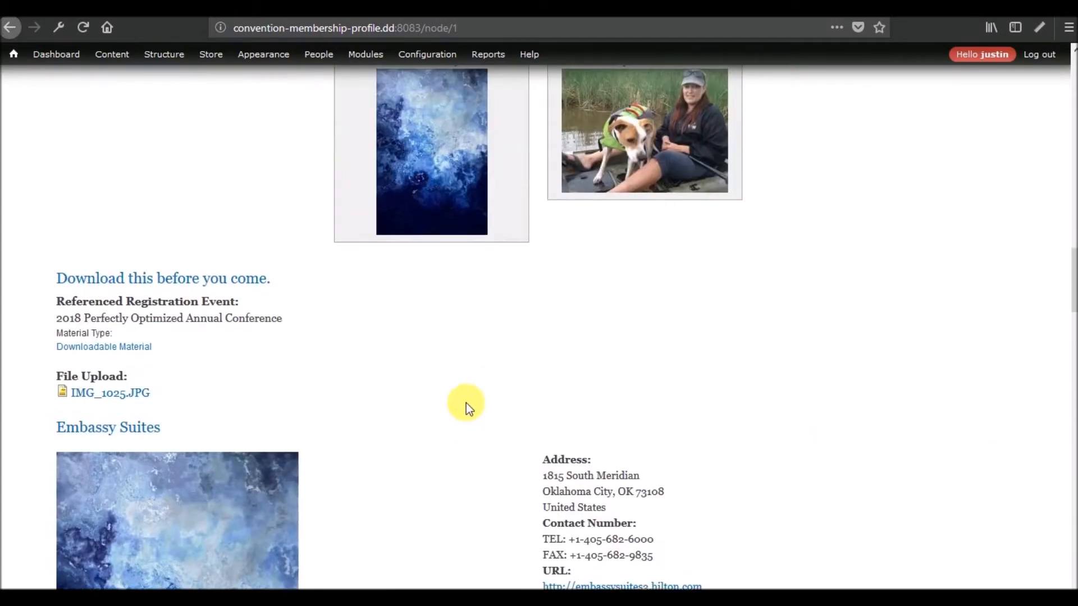
scroll(466, 403, down, 10)
scroll(466, 403, up, 3)
scroll(463, 403, up, 10)
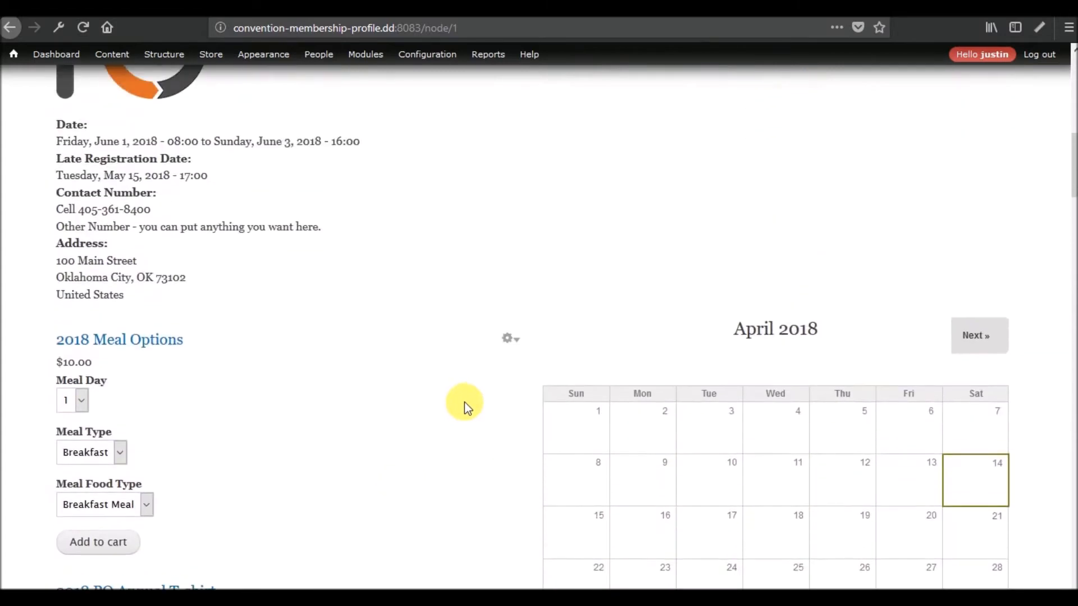
scroll(402, 340, up, 1)
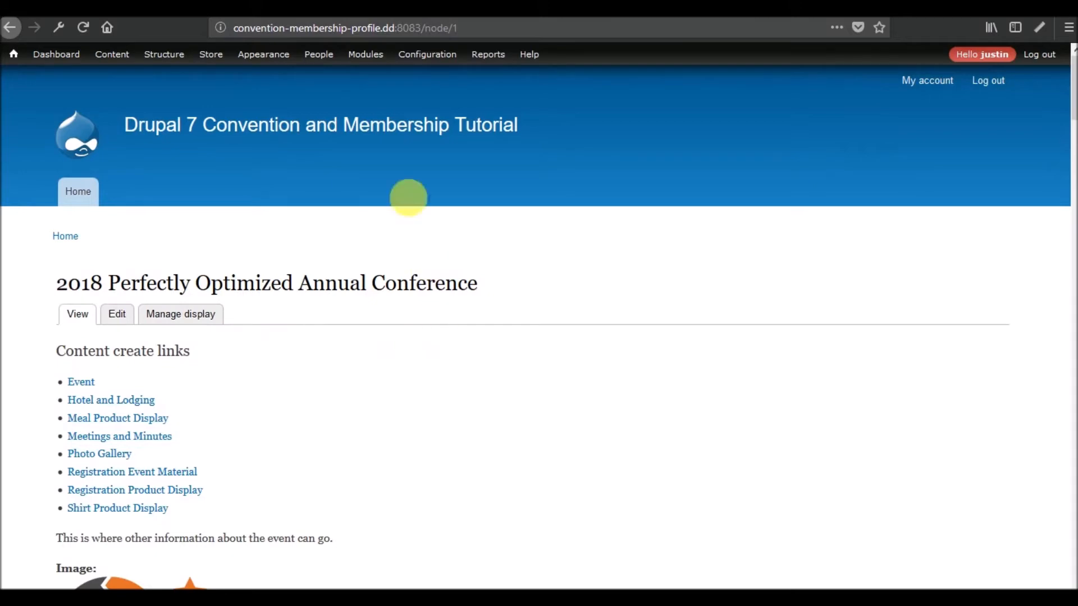
Open the Image styles settings in the site's media configuration.
click(423, 58)
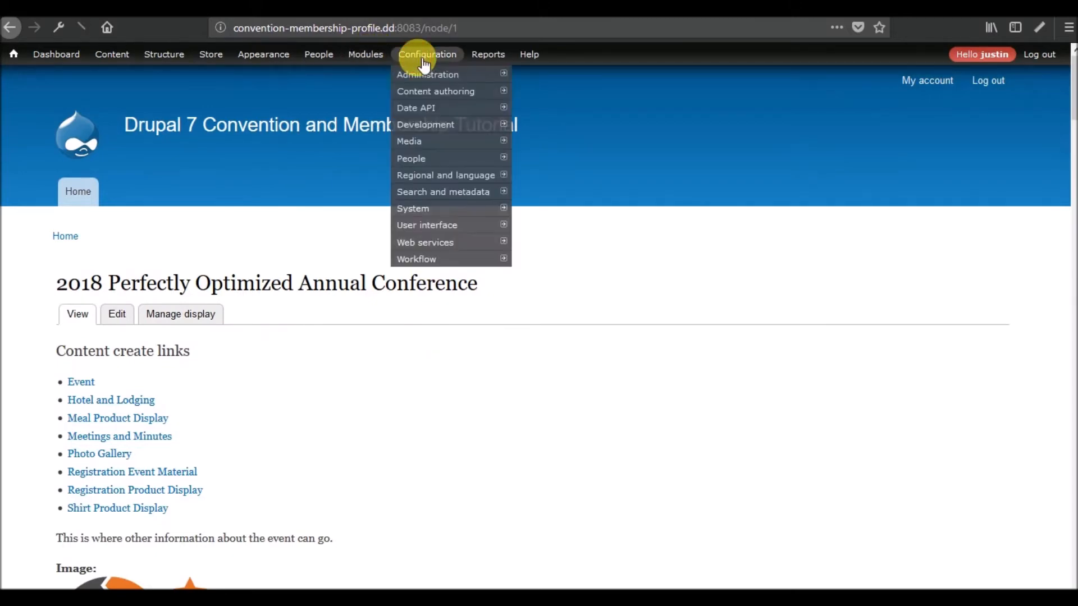
scroll(281, 332, down, 3)
scroll(281, 332, down, 10)
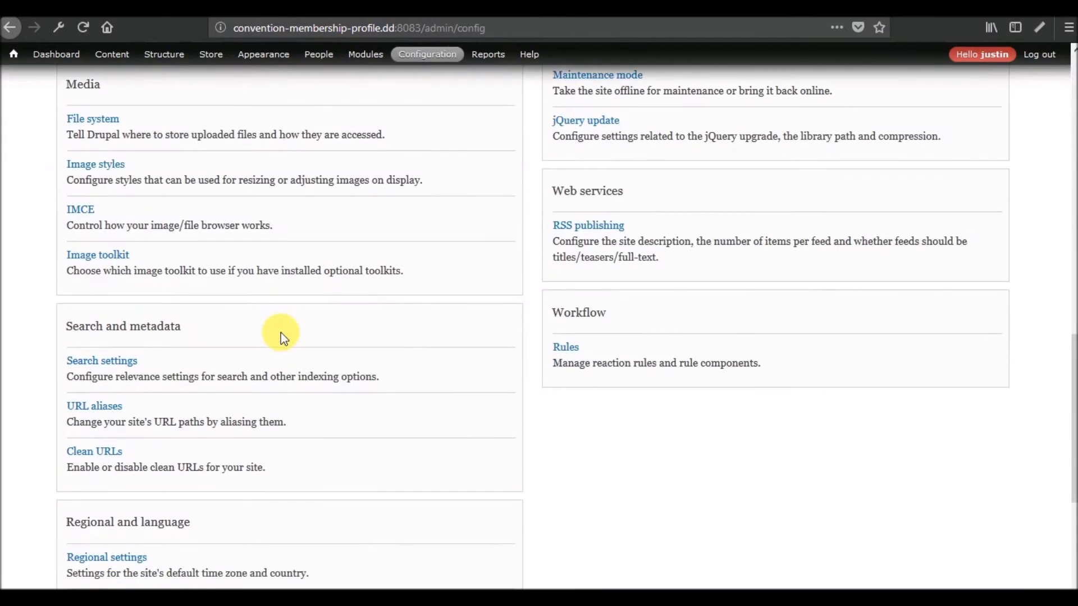
scroll(281, 335, down, 2)
scroll(283, 336, down, 3)
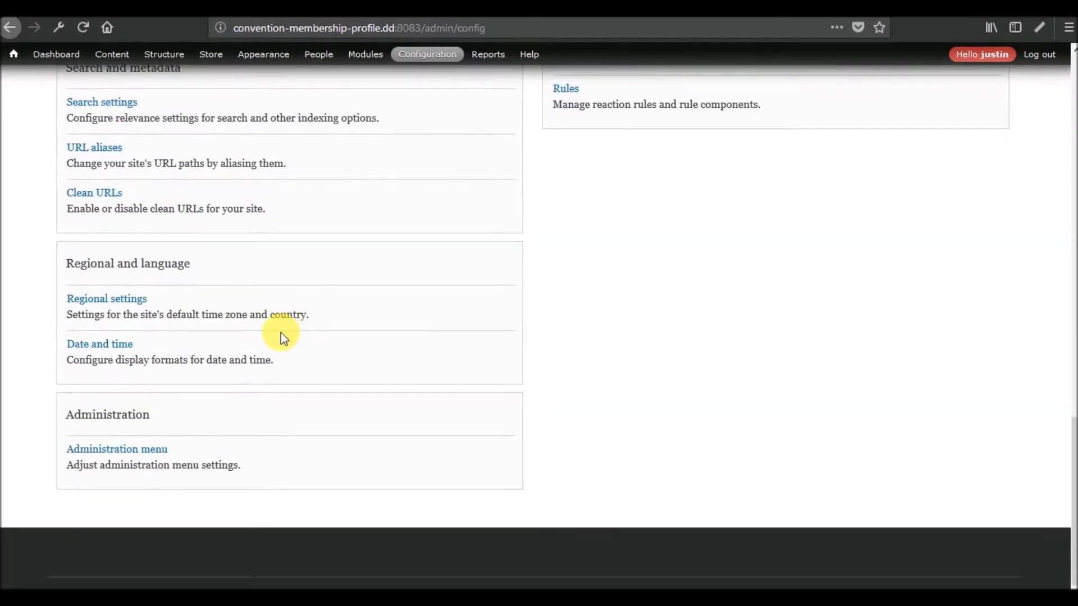
scroll(281, 336, up, 8)
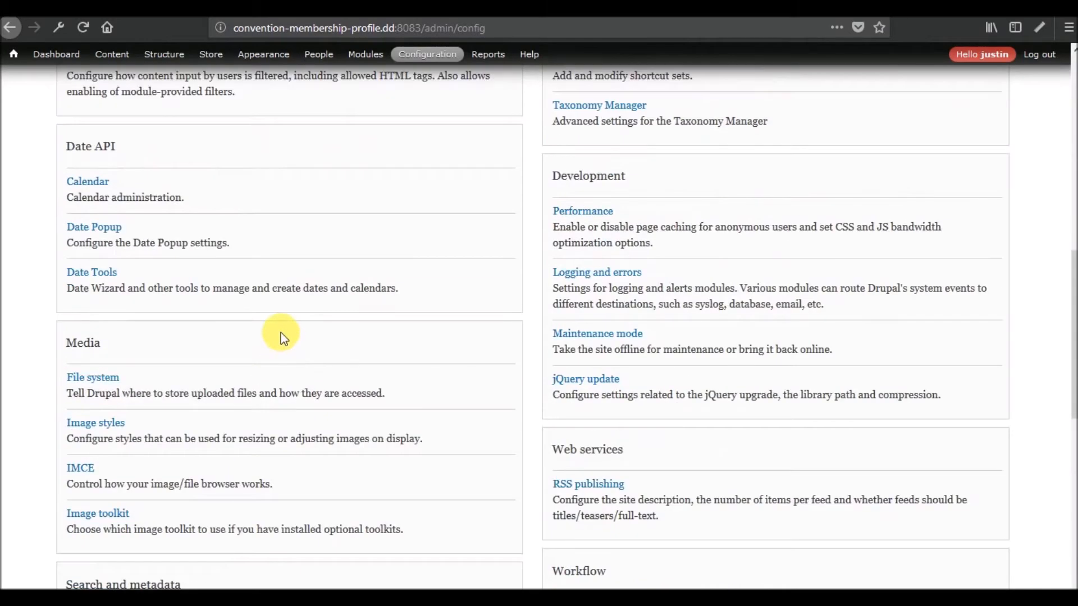
click(106, 428)
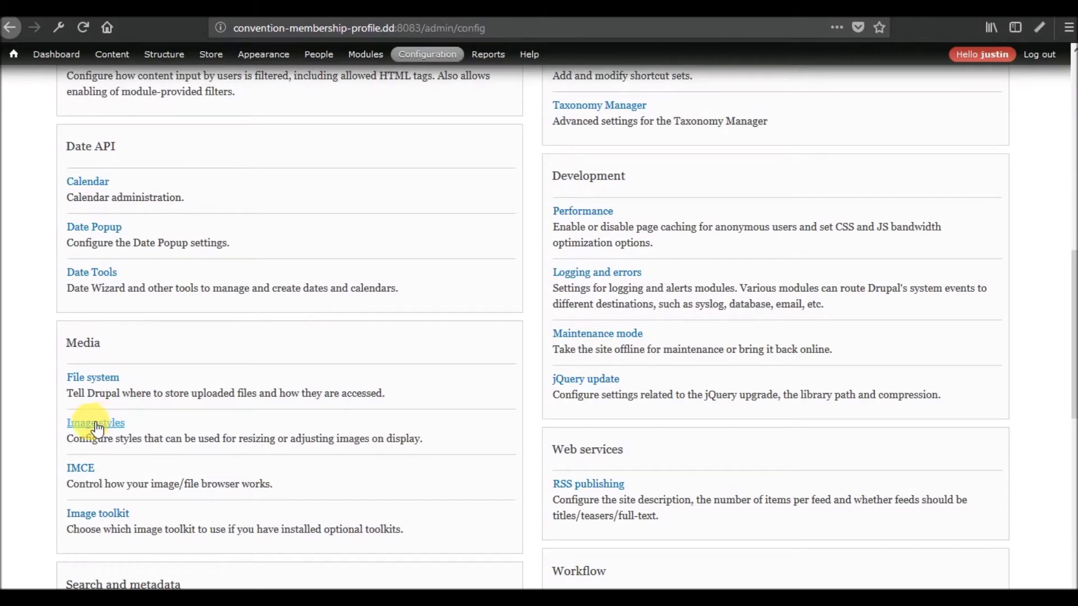
Create a new image style named "300 by 300".
scroll(333, 331, down, 1)
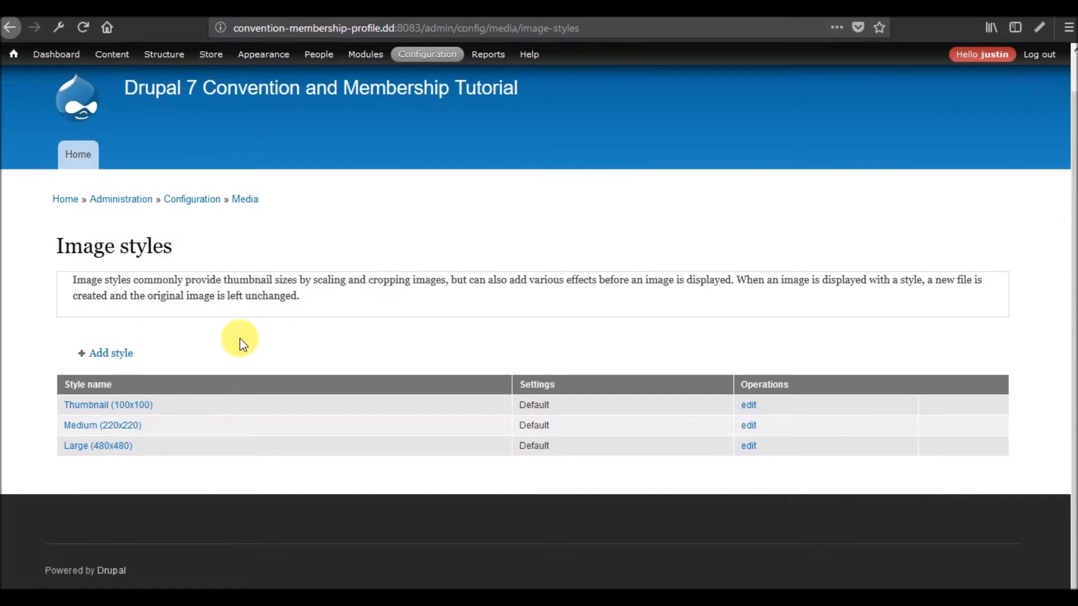
click(126, 360)
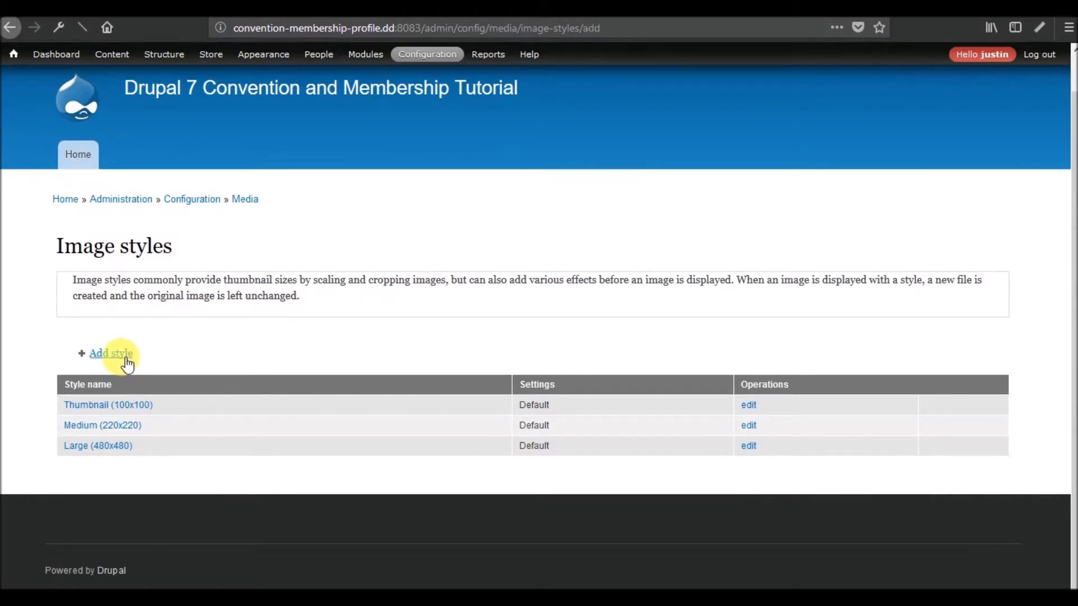
click(222, 335)
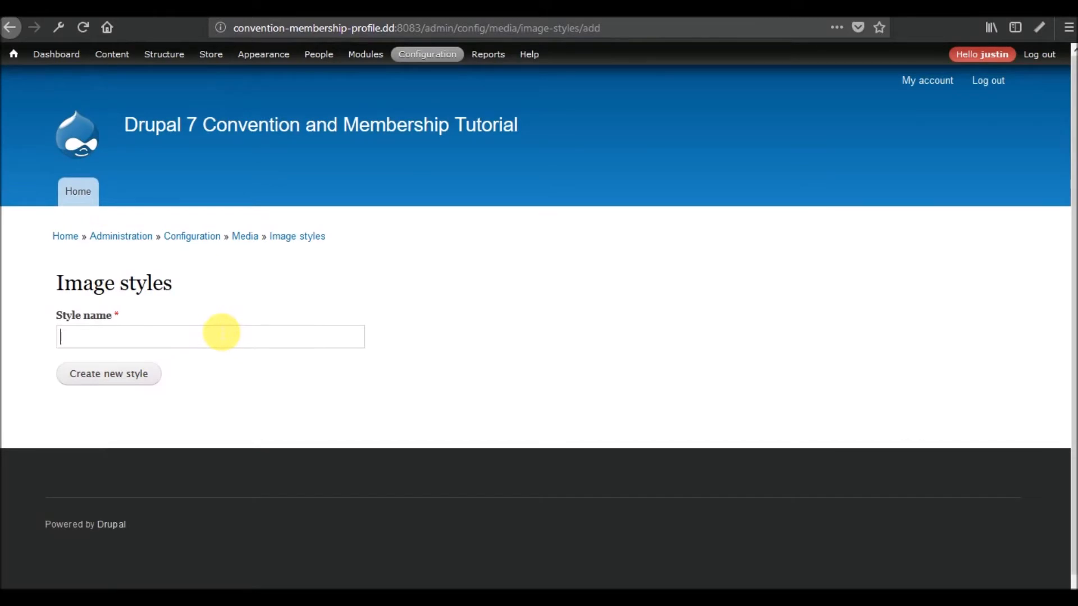
text(300)
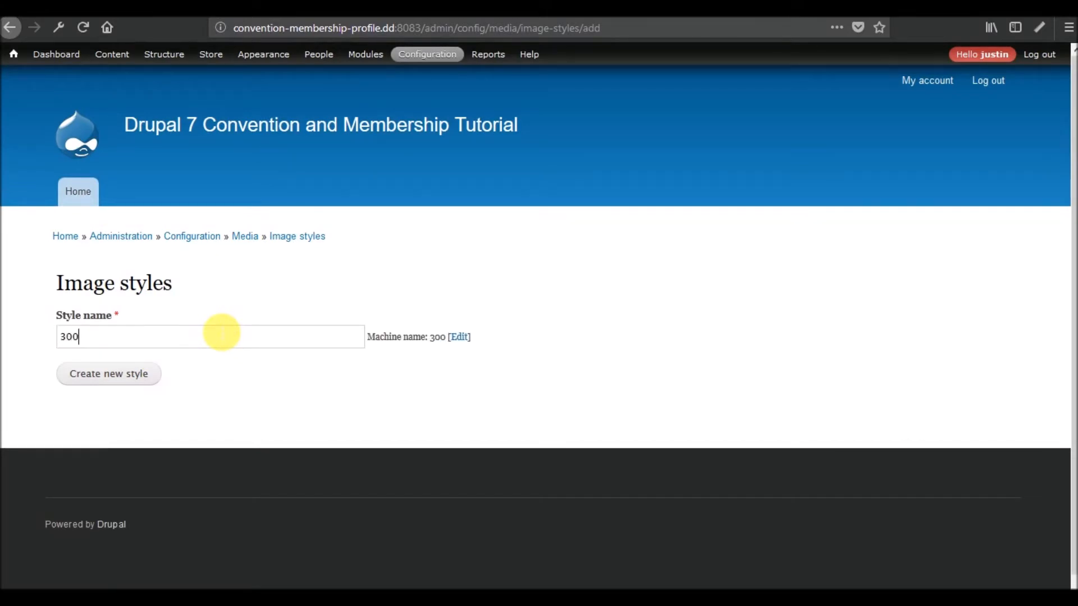
text( by 300)
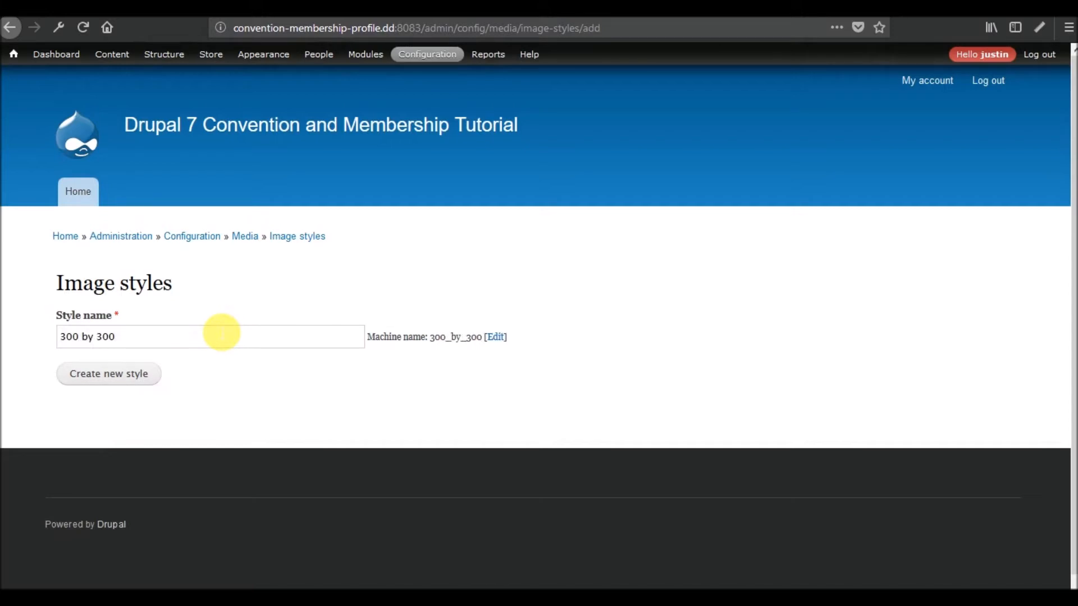
click(125, 377)
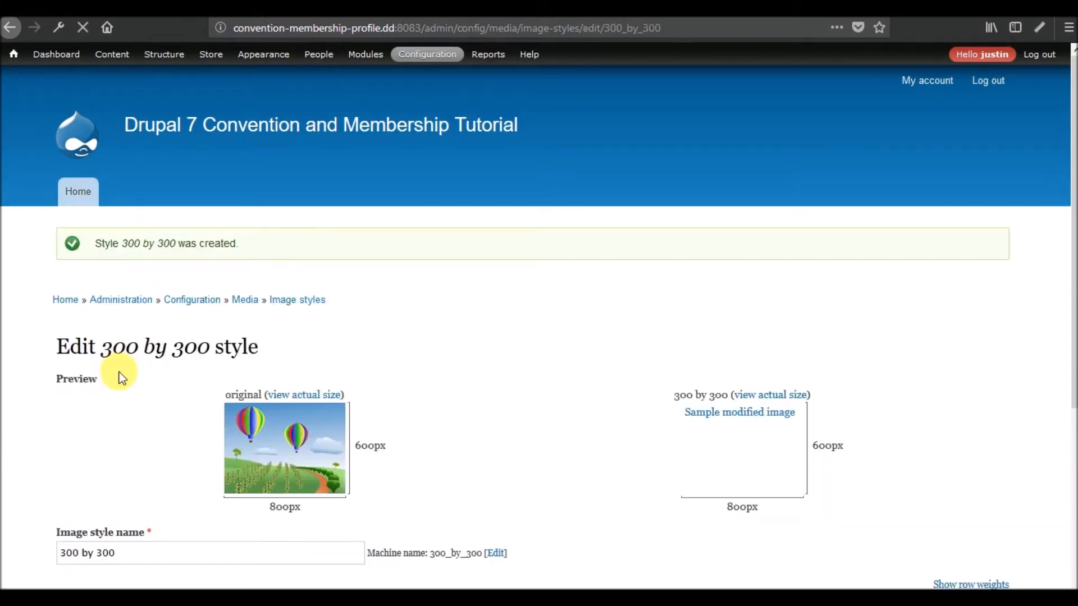
Add a Scale and crop effect to the new style with a width of 300 and a height of 300 pixels.
scroll(440, 309, down, 5)
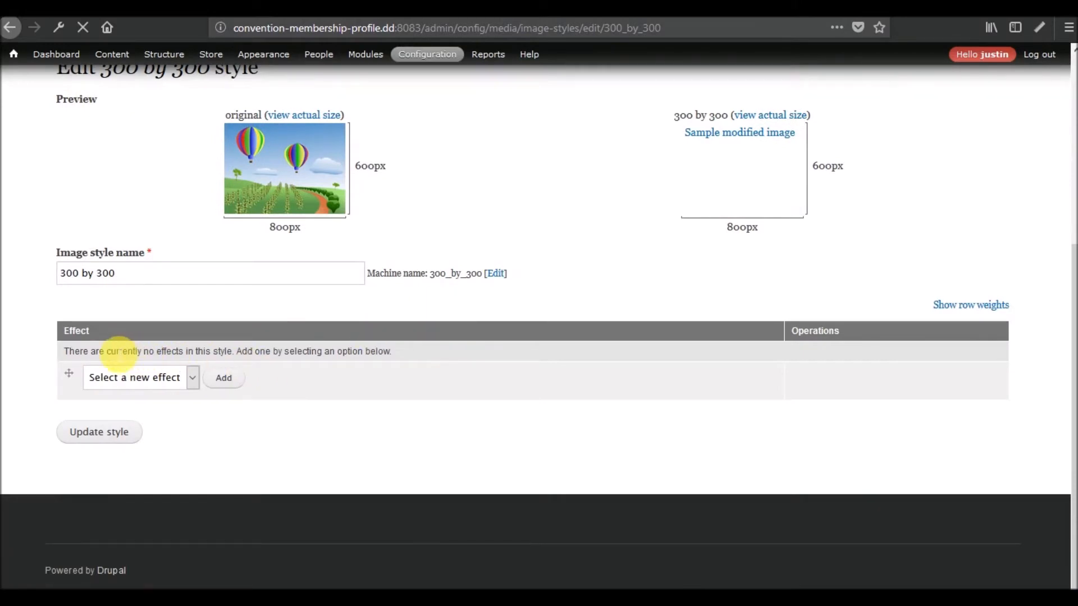
click(194, 379)
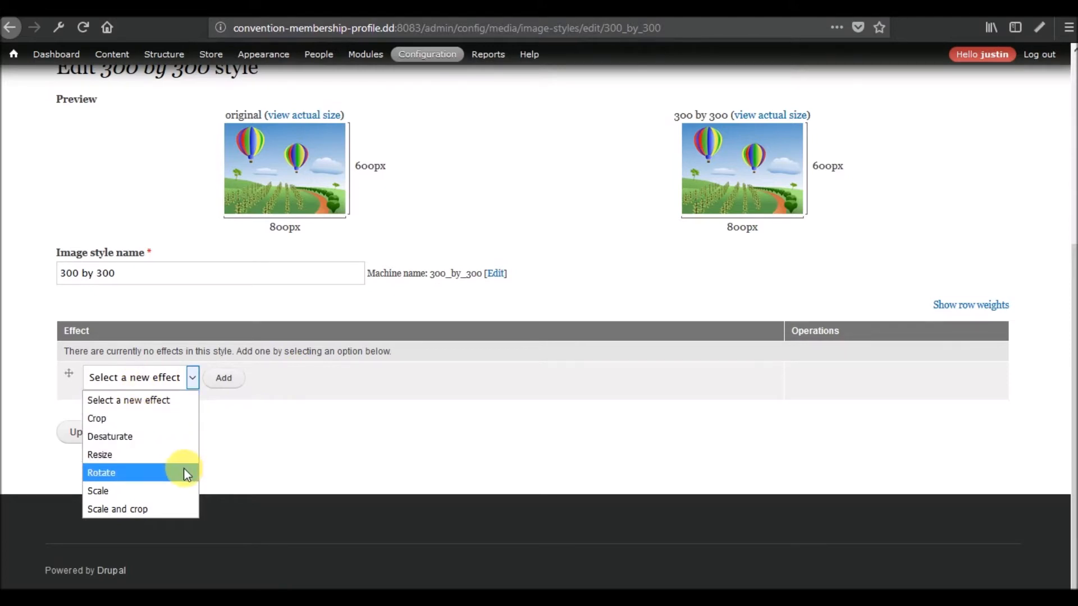
click(244, 420)
click(171, 388)
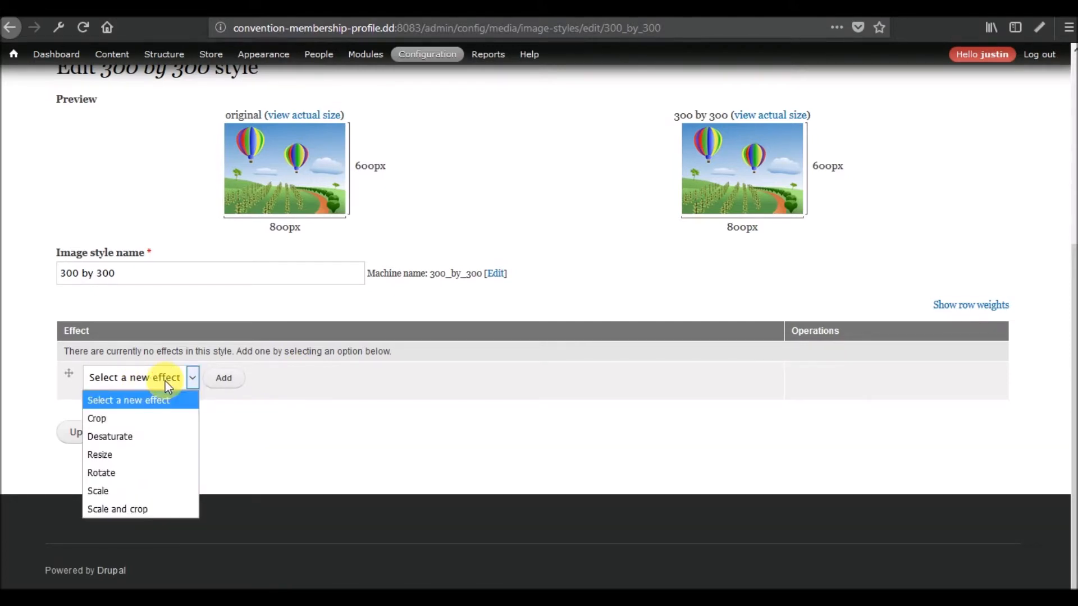
click(113, 510)
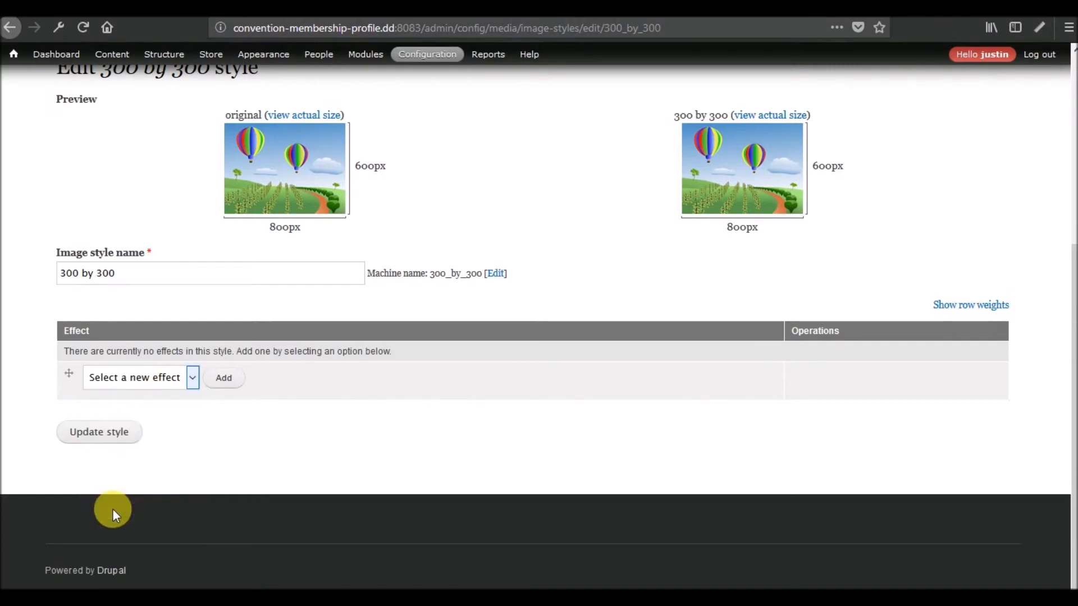
click(230, 384)
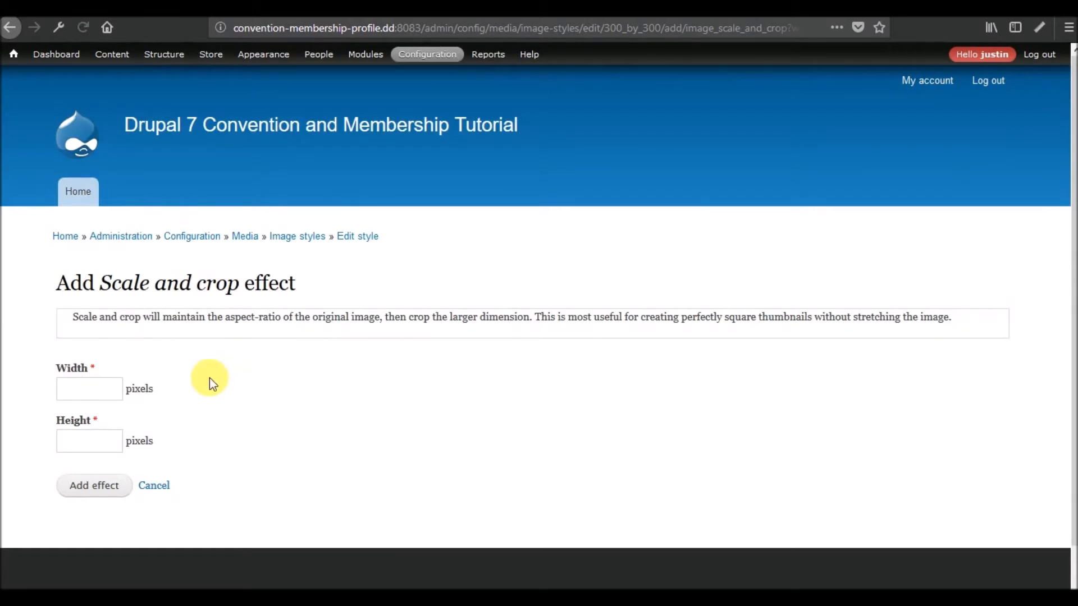
text(300)
key(Tab)
text(300)
click(91, 486)
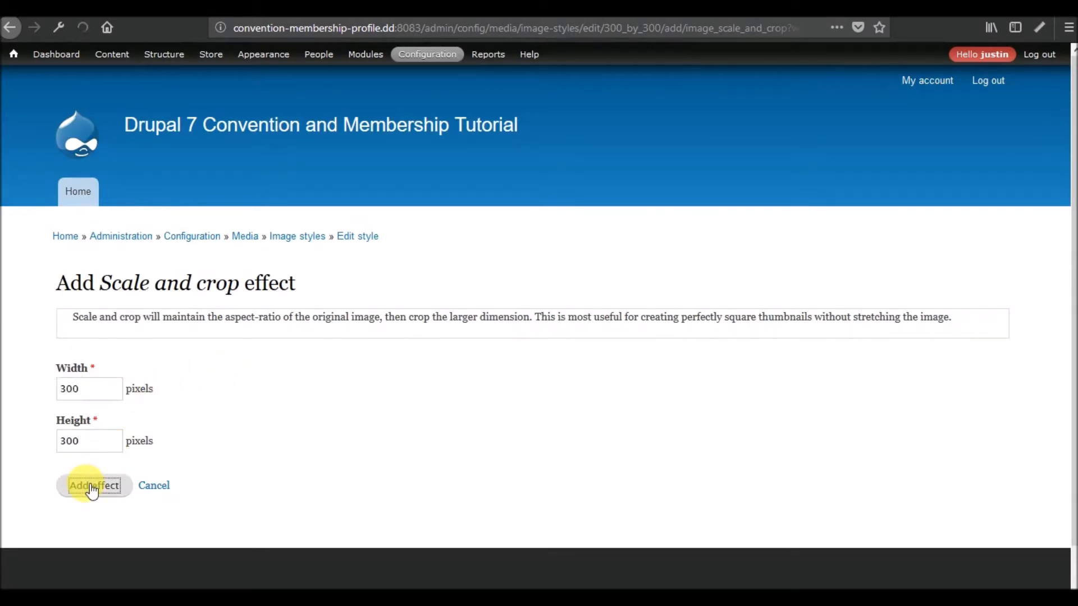
Save the updated 300 by 300 style, check its preview and return to the list of image styles.
scroll(101, 464, down, 3)
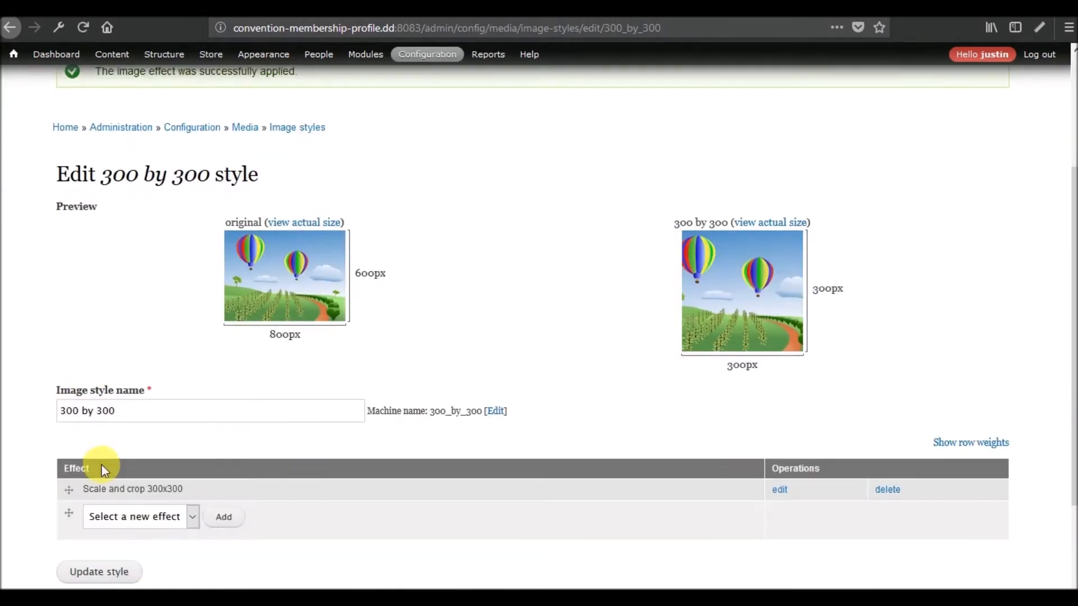
scroll(157, 404, down, 3)
click(123, 419)
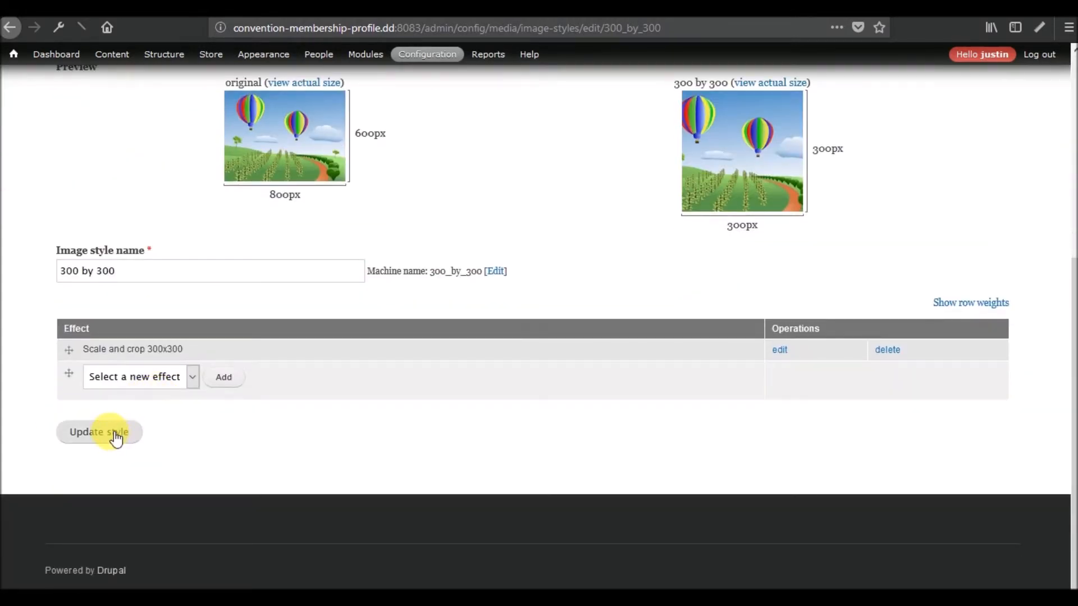
scroll(184, 467, down, 5)
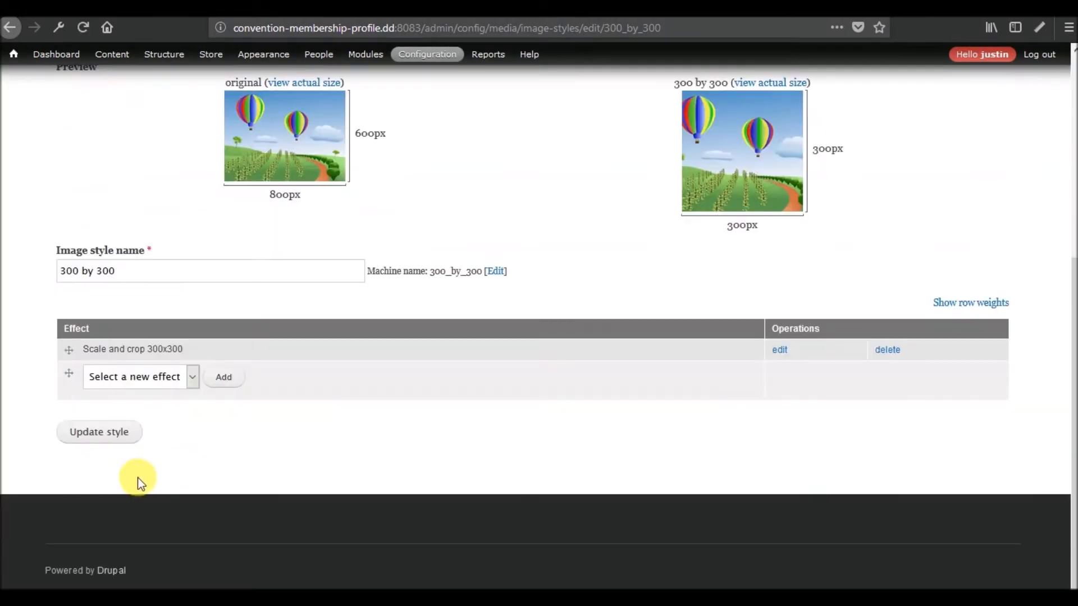
scroll(258, 467, up, 5)
scroll(261, 470, down, 5)
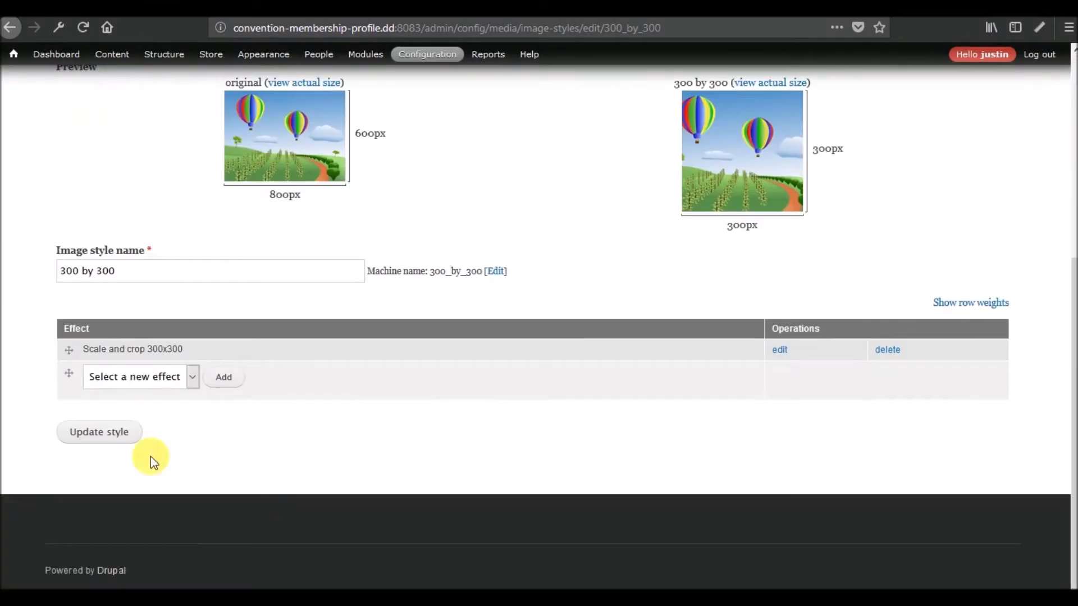
scroll(207, 454, up, 5)
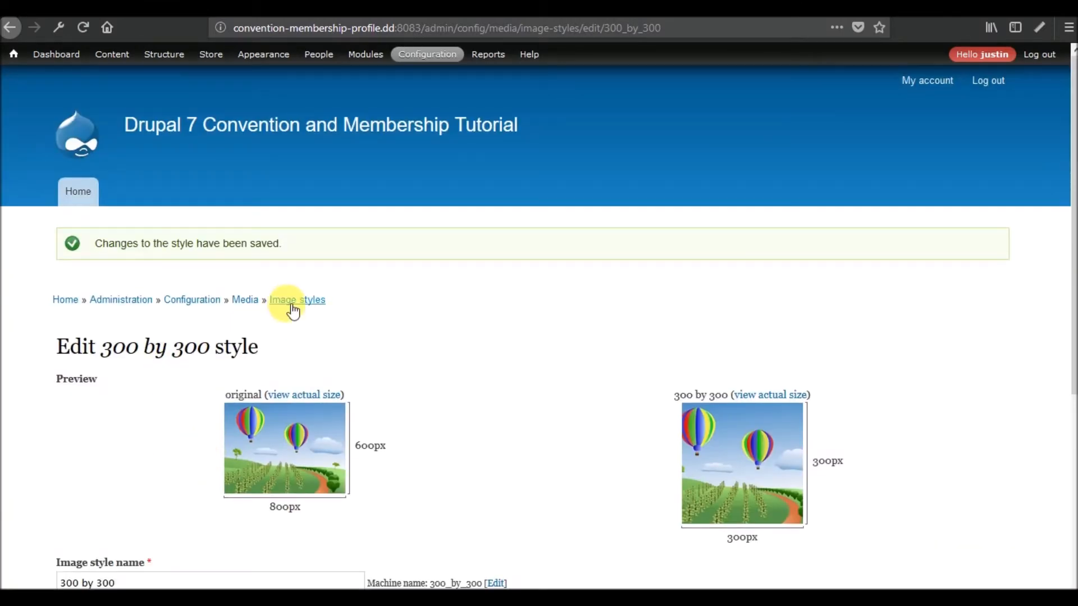
scroll(370, 309, down, 5)
scroll(359, 281, up, 5)
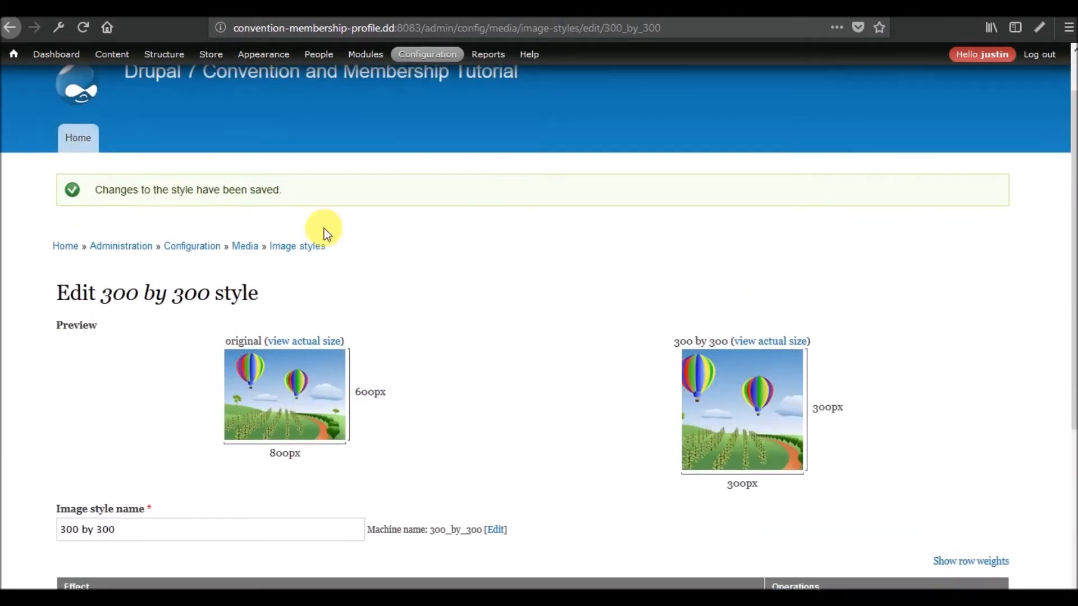
click(314, 247)
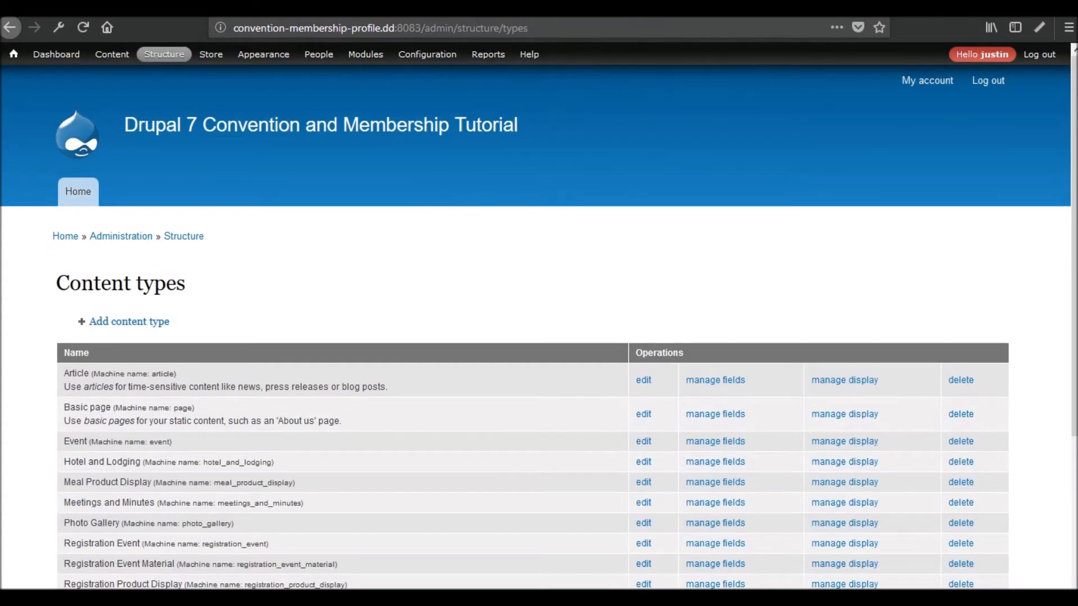
Open the conference event page at node/1 and find the Embassy Suites hotel entry.
drag(426, 28, 666, 54)
text(node/1)
key(Return)
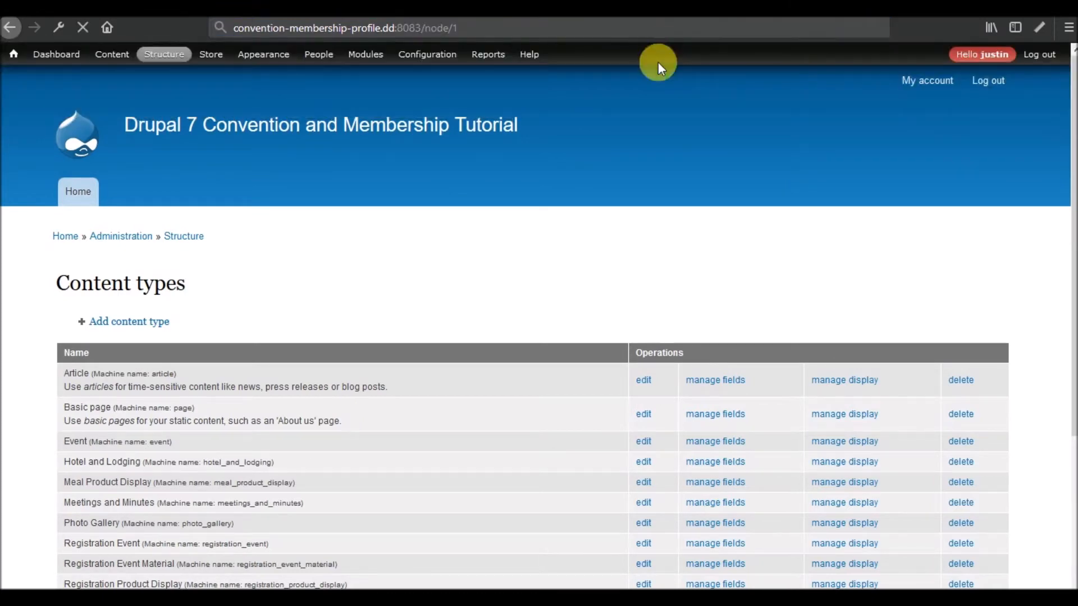
scroll(377, 382, down, 20)
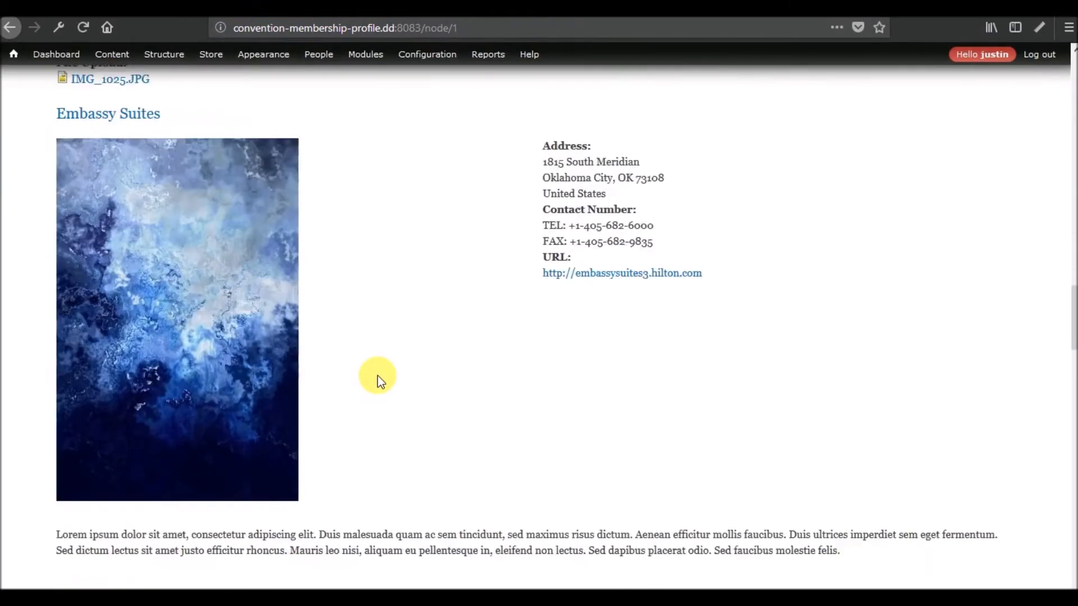
scroll(233, 452, up, 3)
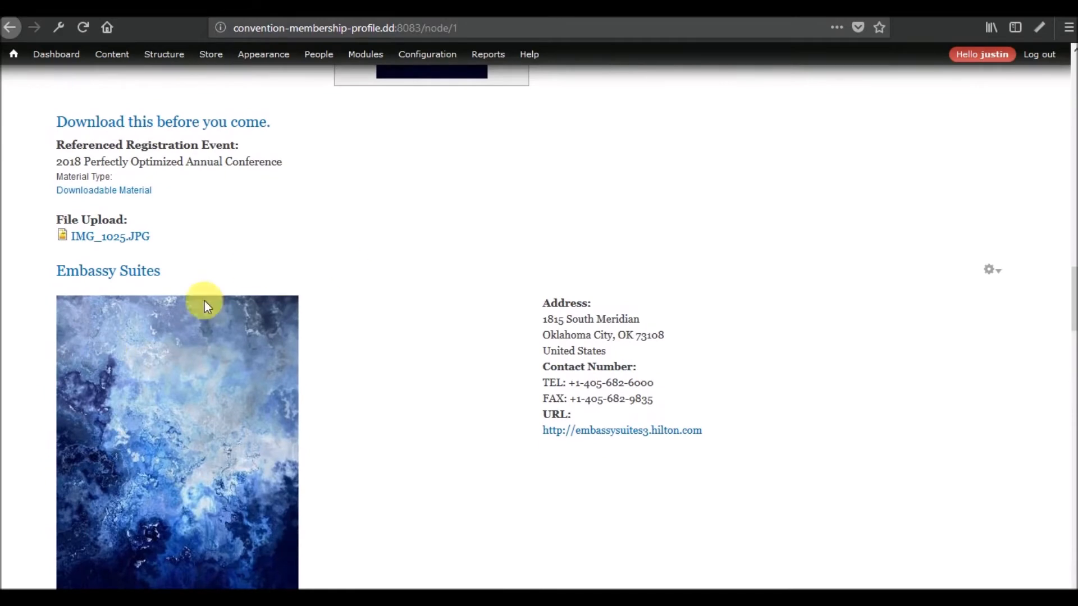
Open the view behind the hotel entry for editing and check the format its lodging display uses.
click(1005, 272)
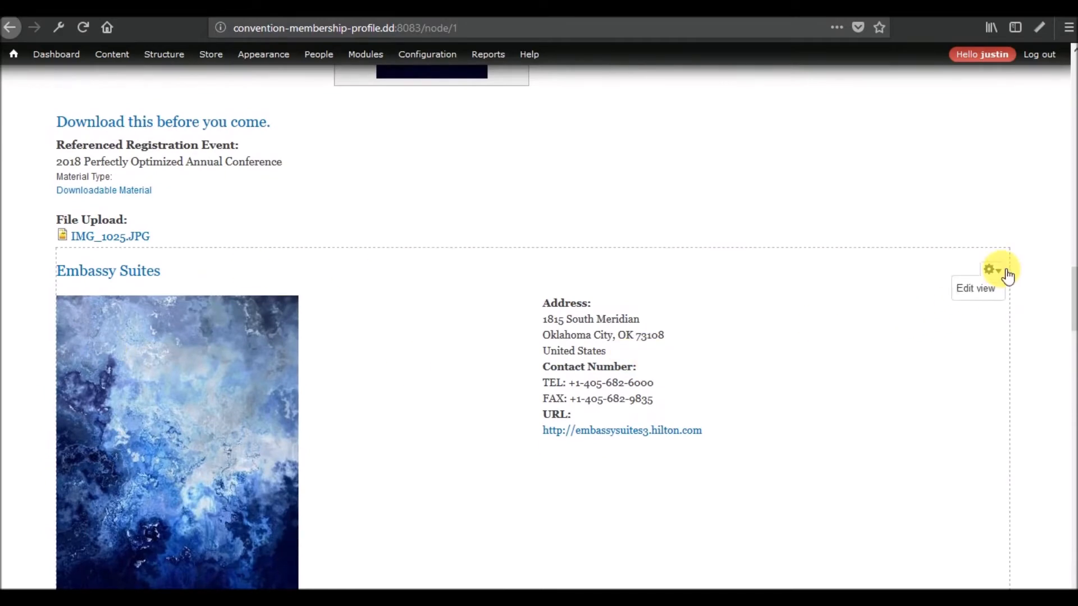
click(979, 290)
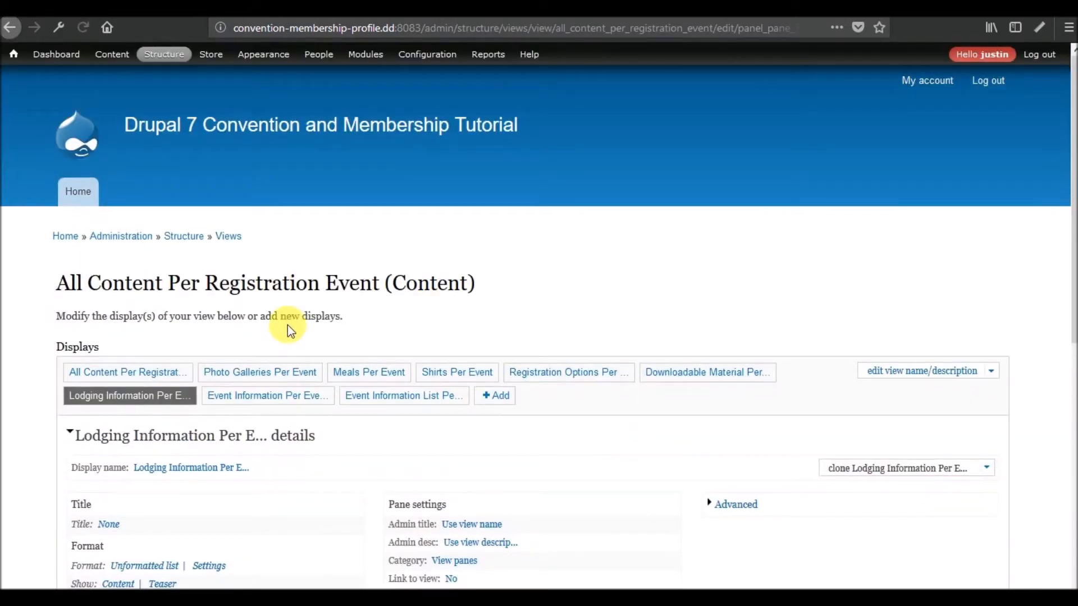
scroll(288, 325, down, 4)
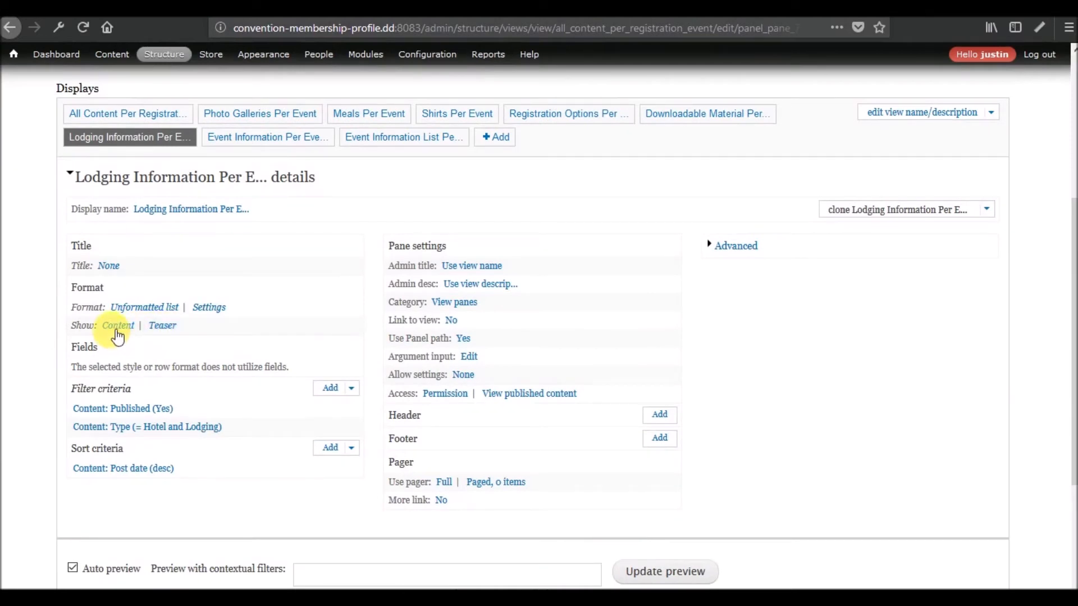
Open the Teaser display settings of the Hotel and Lodging content type and expand the Image field's format settings.
mouse_move(164, 54)
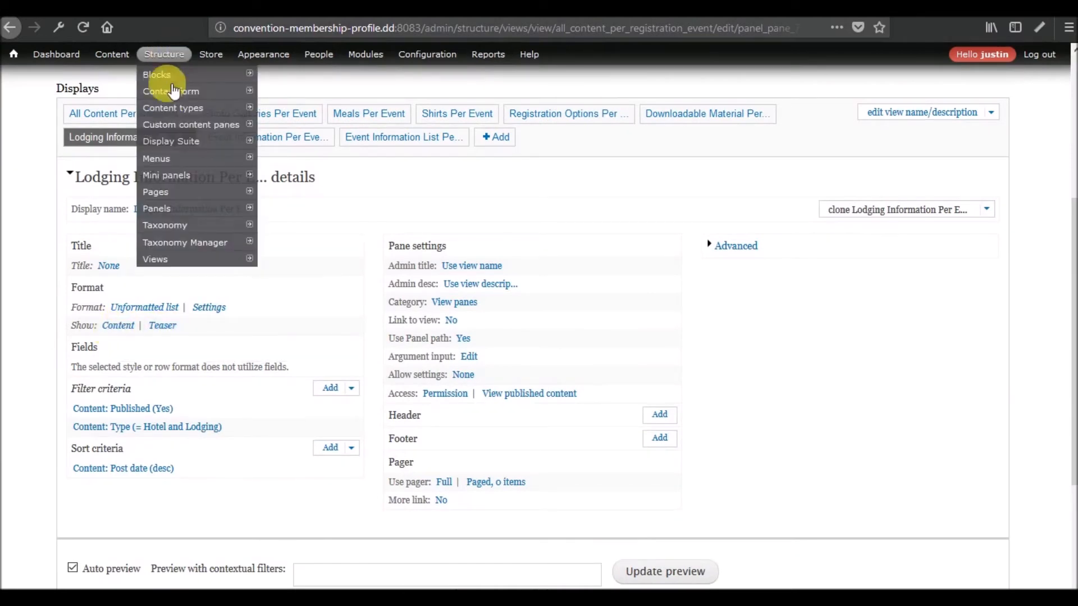
mouse_move(174, 117)
mouse_move(292, 174)
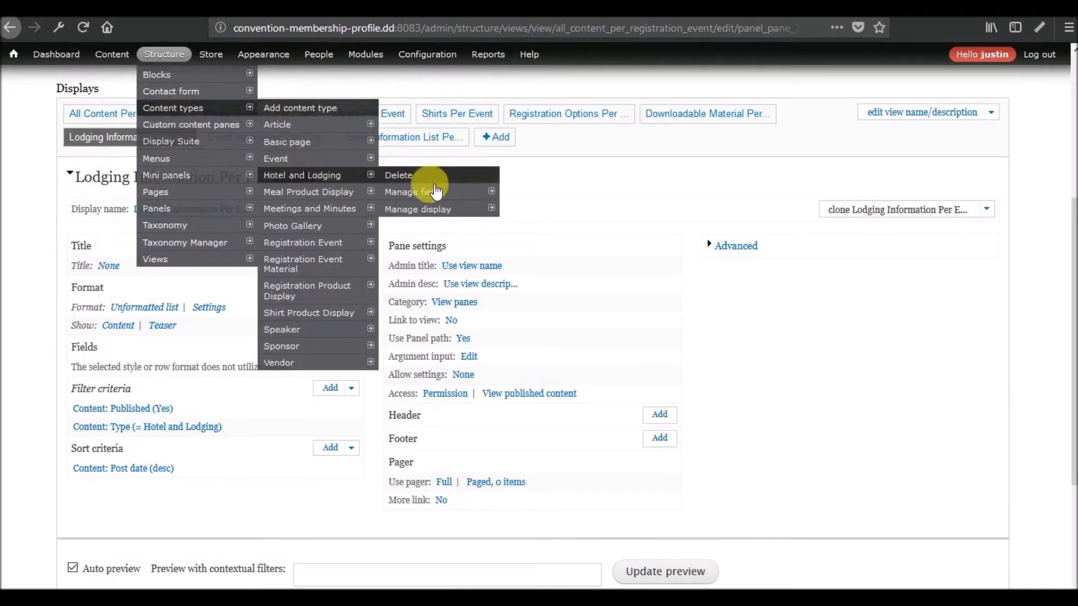
mouse_move(438, 216)
click(550, 212)
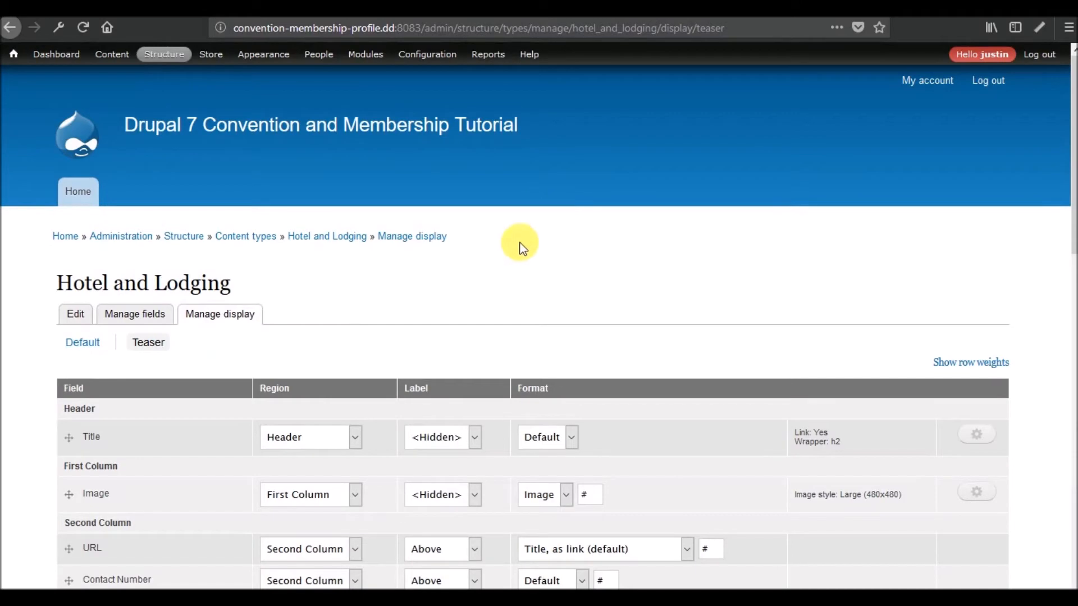
scroll(517, 243, down, 7)
scroll(313, 287, up, 4)
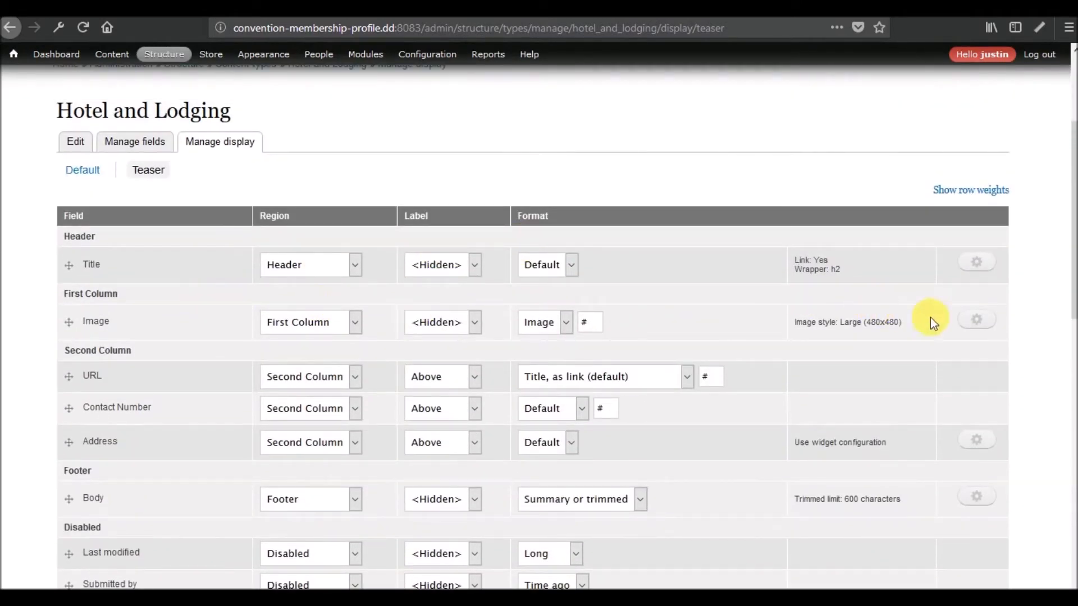
click(977, 320)
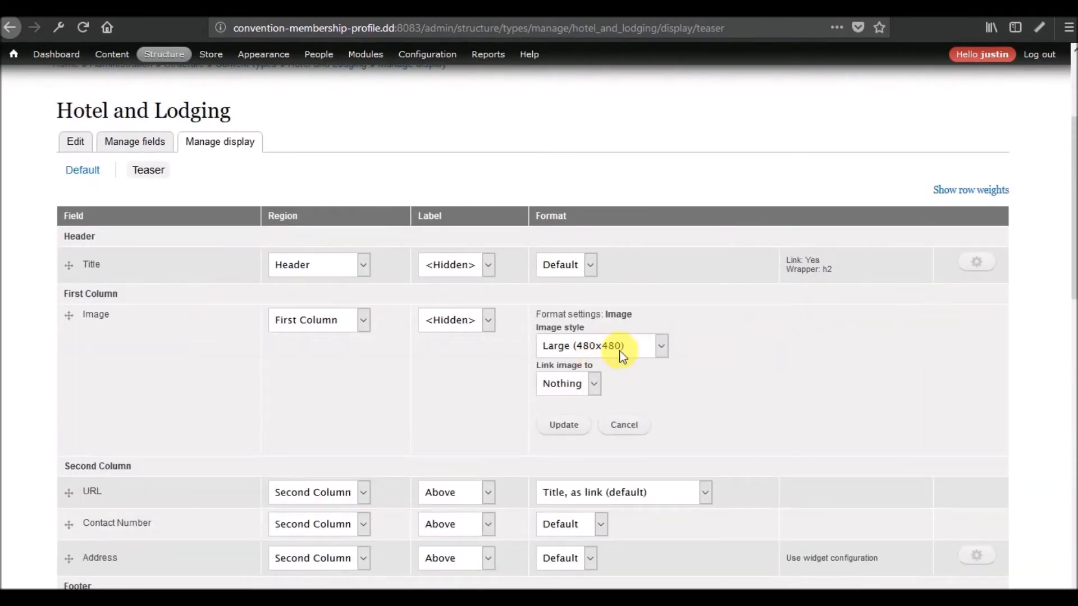
Inspect the effect of the Large (480x480) image style, then return to the Hotel and Lodging teaser settings.
click(786, 7)
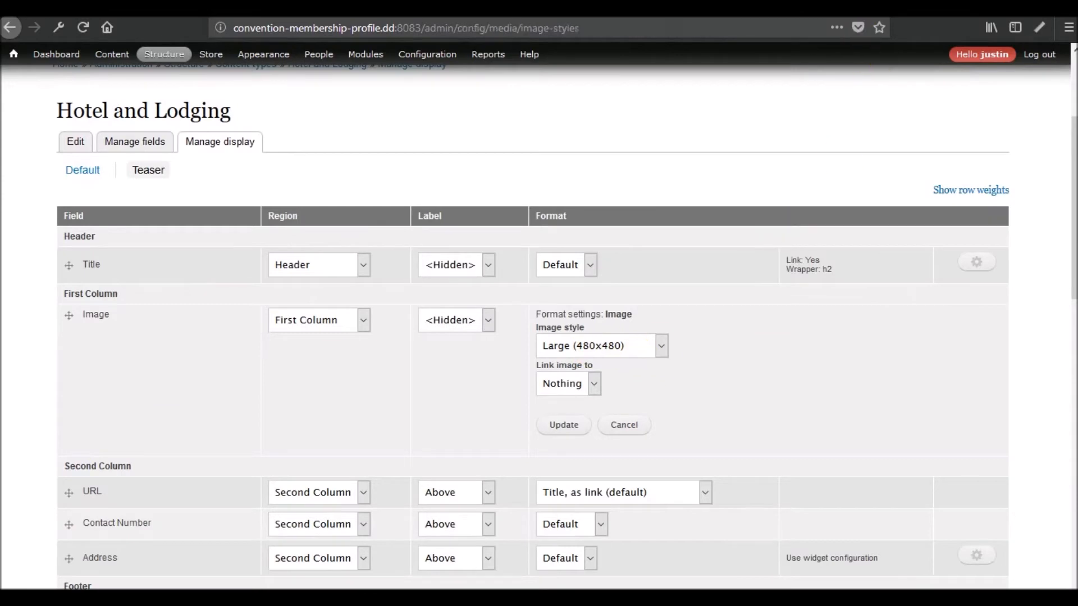
click(730, 485)
scroll(418, 366, down, 4)
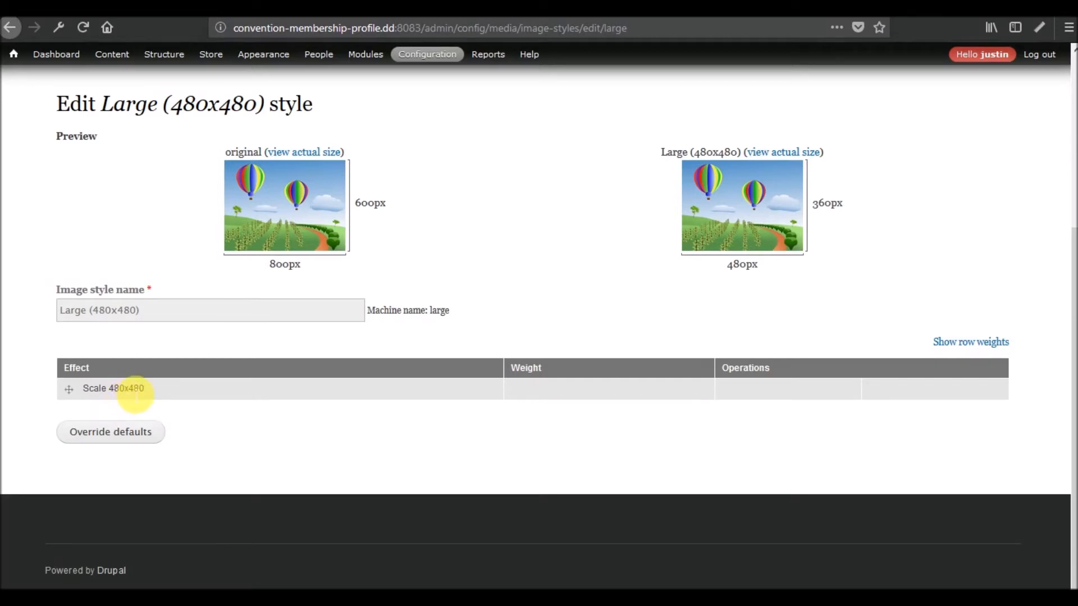
click(773, 3)
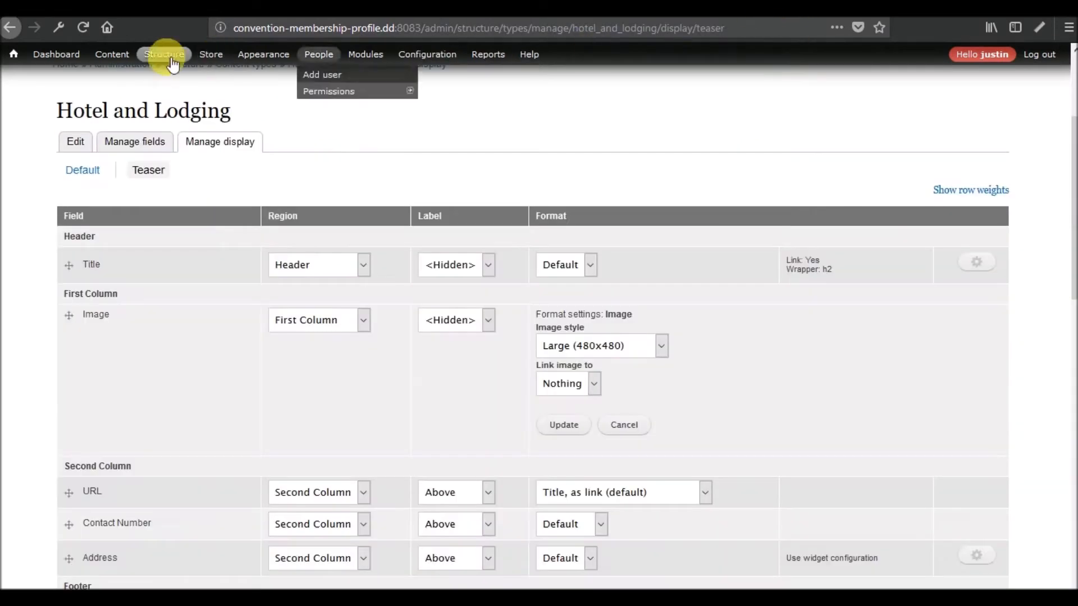
Open the site content list in a separate tab, then the conference event page, and look at the Embassy Suites image.
right_click(115, 58)
click(149, 71)
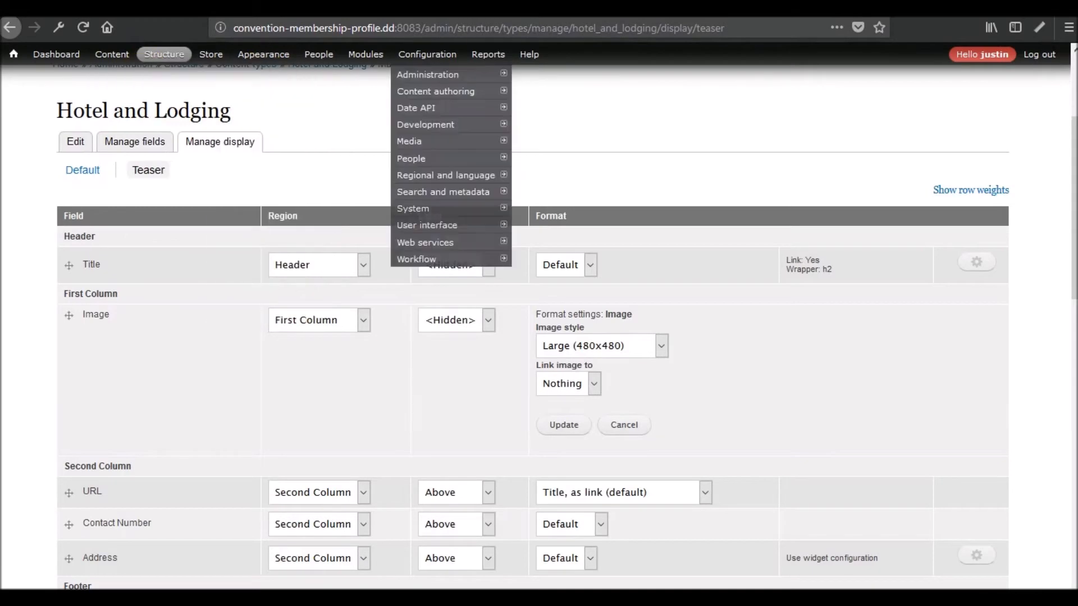
click(842, 3)
scroll(218, 254, down, 5)
click(167, 205)
scroll(383, 169, down, 10)
scroll(383, 170, down, 15)
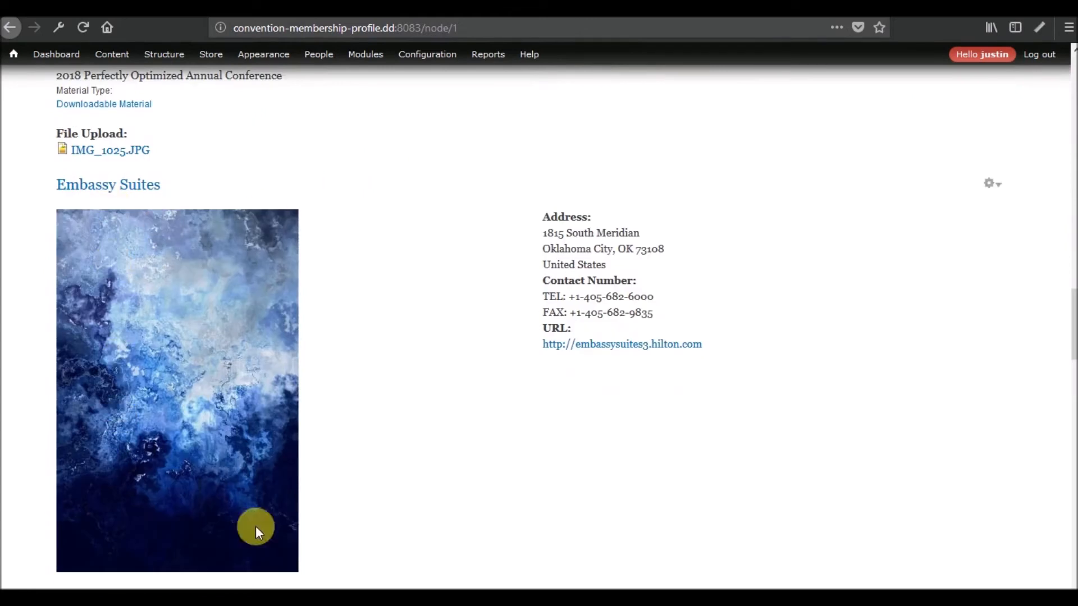
Compare the hotel image with the Large (480x480) style settings and go back to the list of image styles.
click(690, 3)
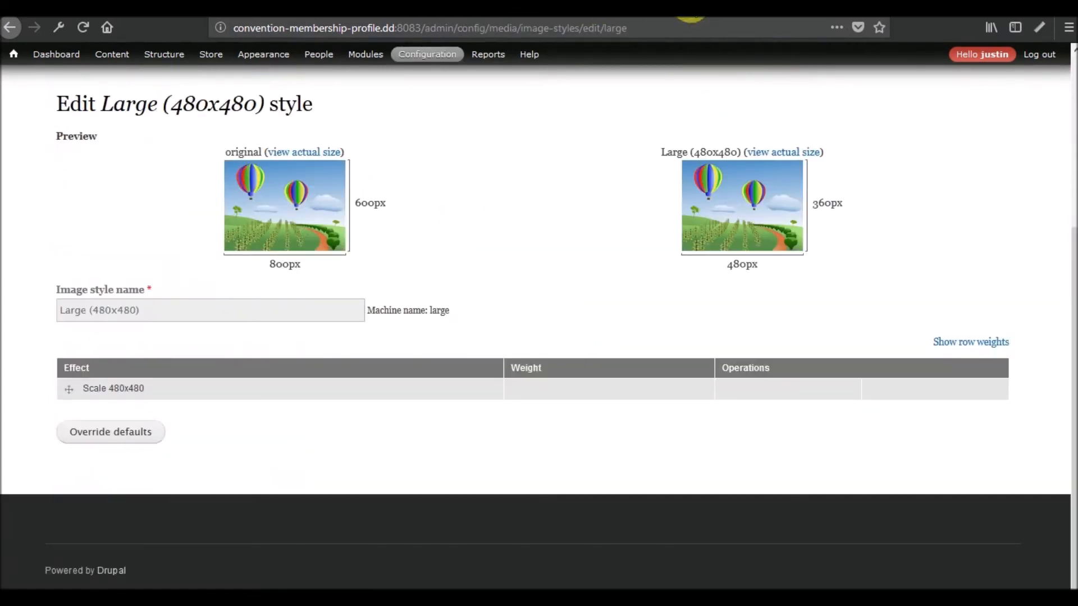
click(781, 5)
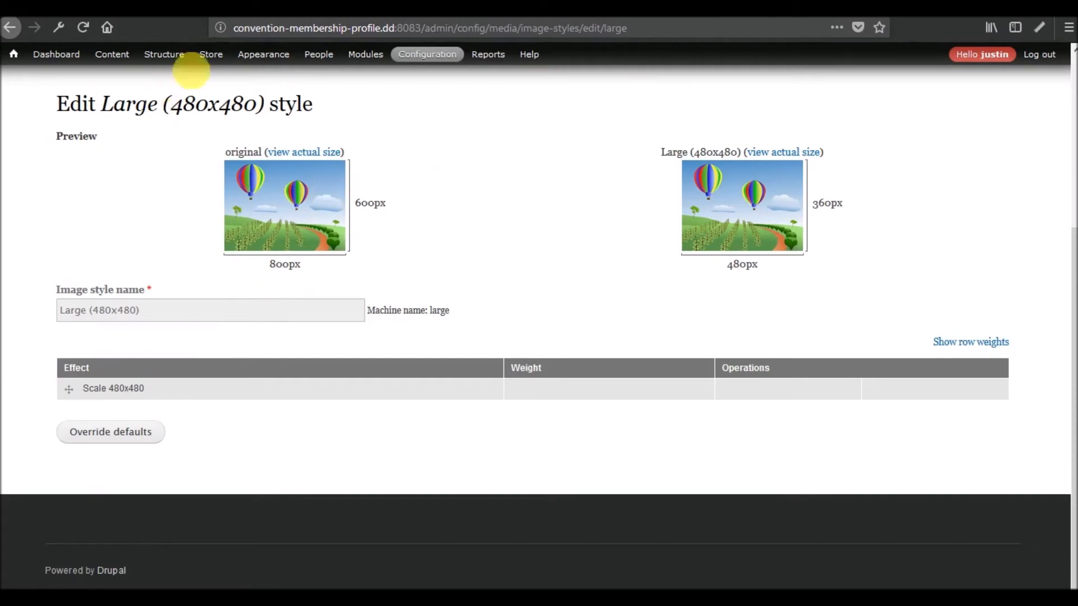
scroll(314, 107, up, 5)
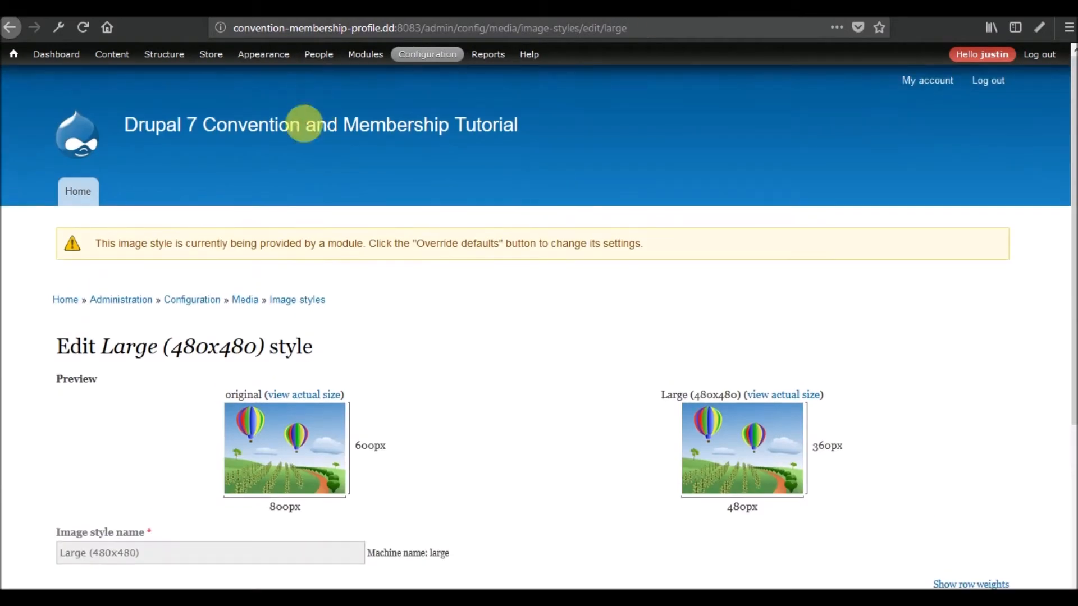
click(286, 301)
scroll(241, 382, down, 1)
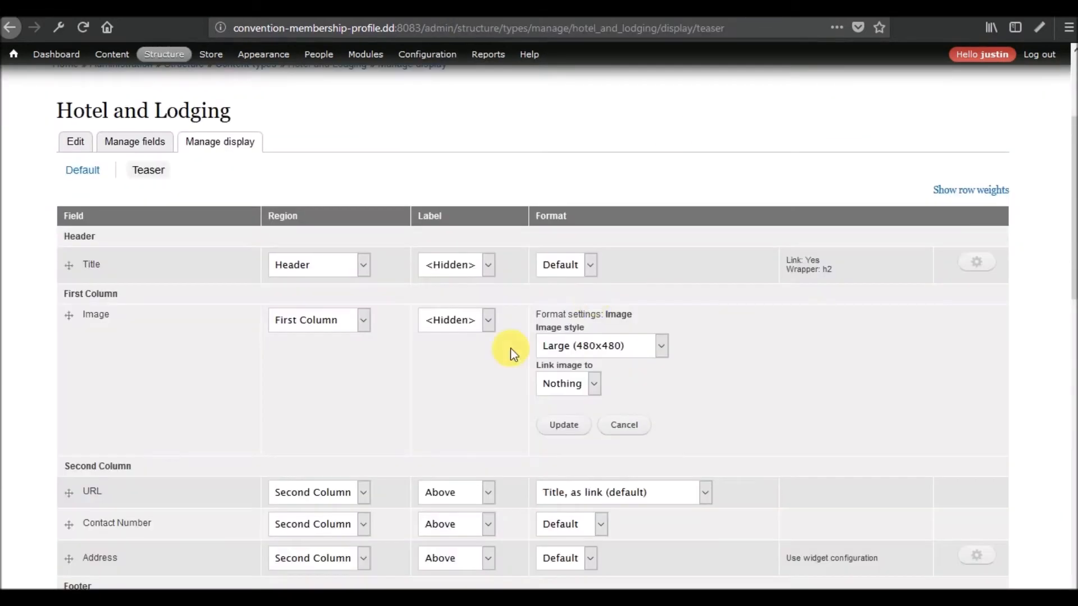
Set the Image field's style to 300 by 300 in the Hotel and Lodging teaser, update the field and save the display.
scroll(435, 297, down, 3)
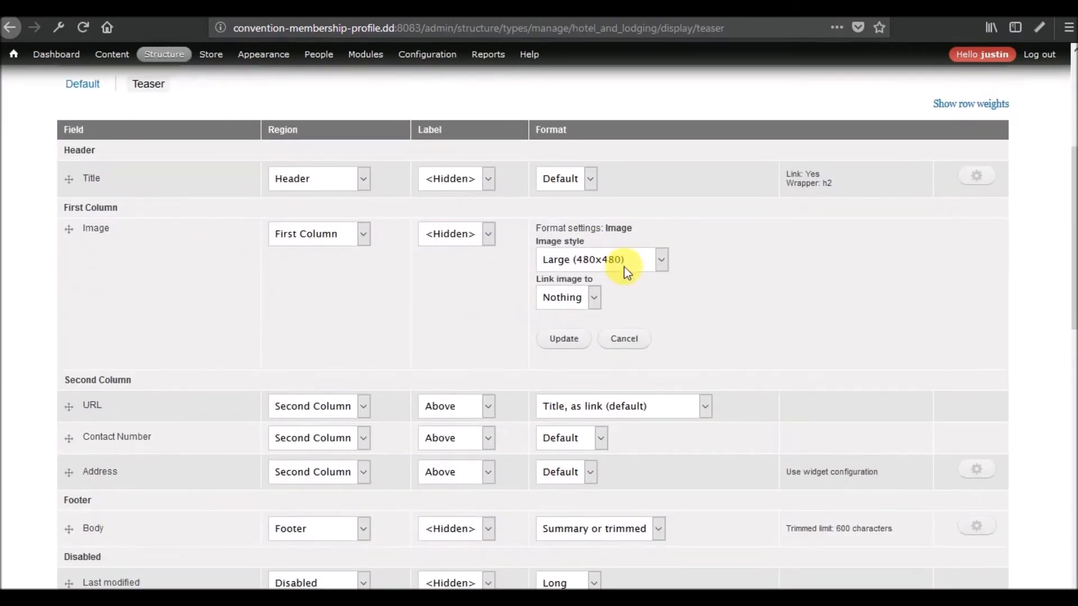
click(622, 261)
scroll(366, 365, up, 5)
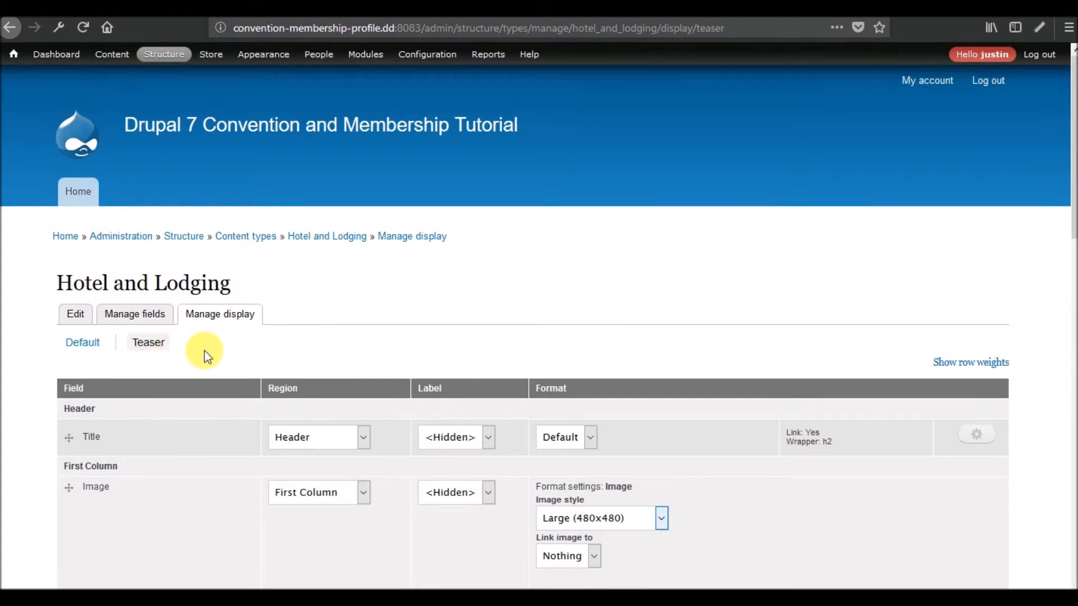
scroll(205, 351, down, 3)
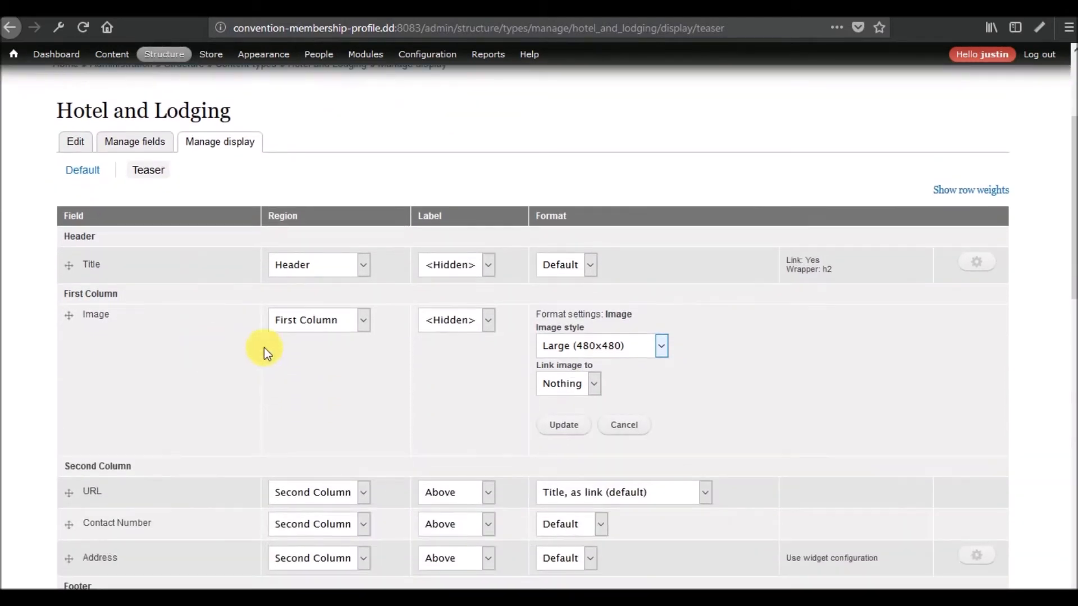
click(619, 345)
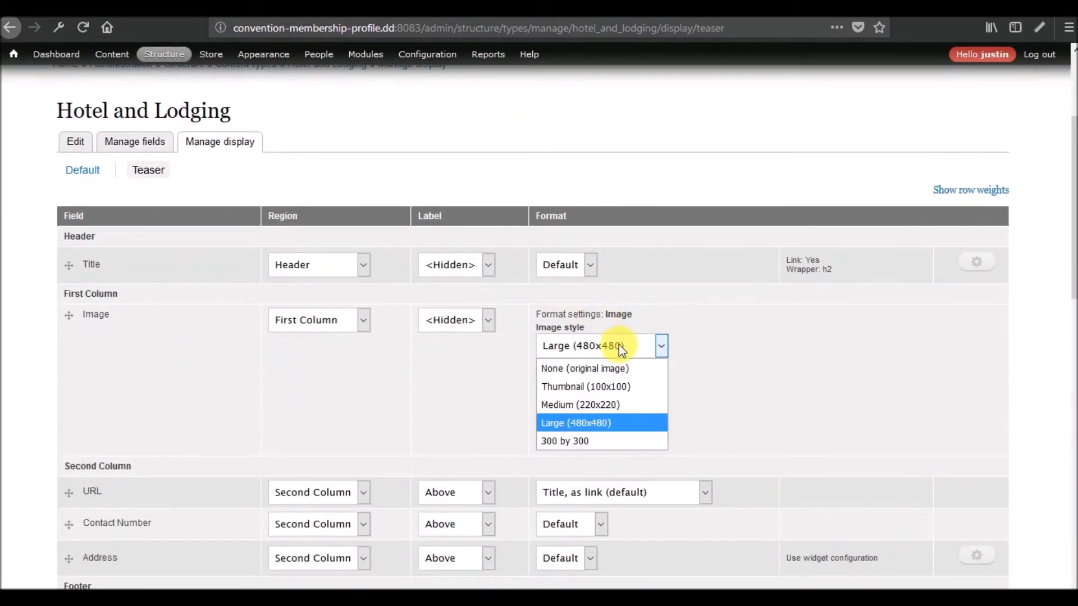
click(602, 441)
click(564, 425)
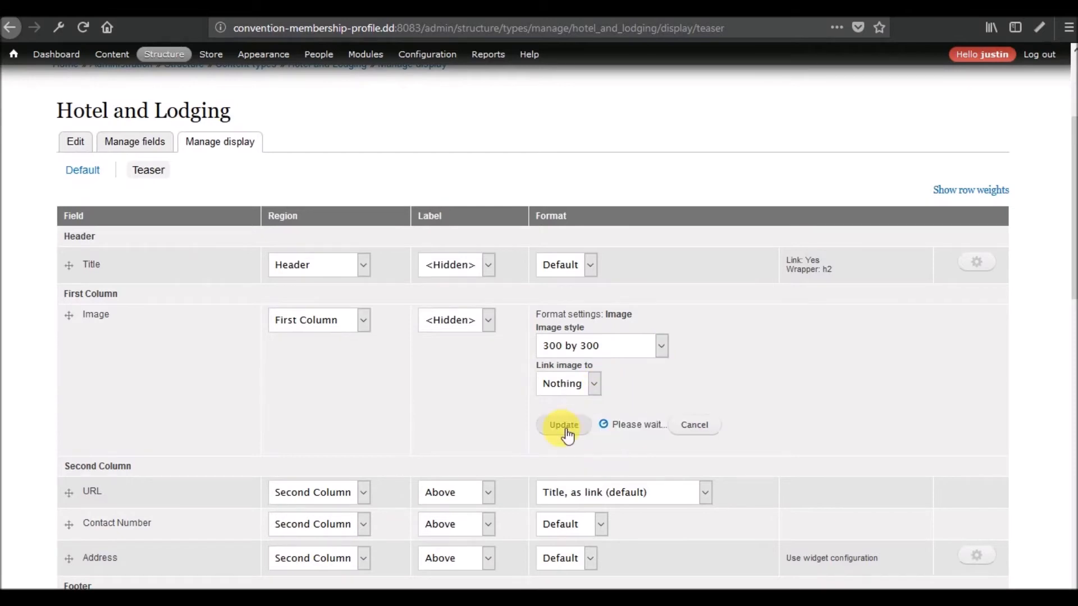
scroll(3, 376, down, 10)
click(80, 438)
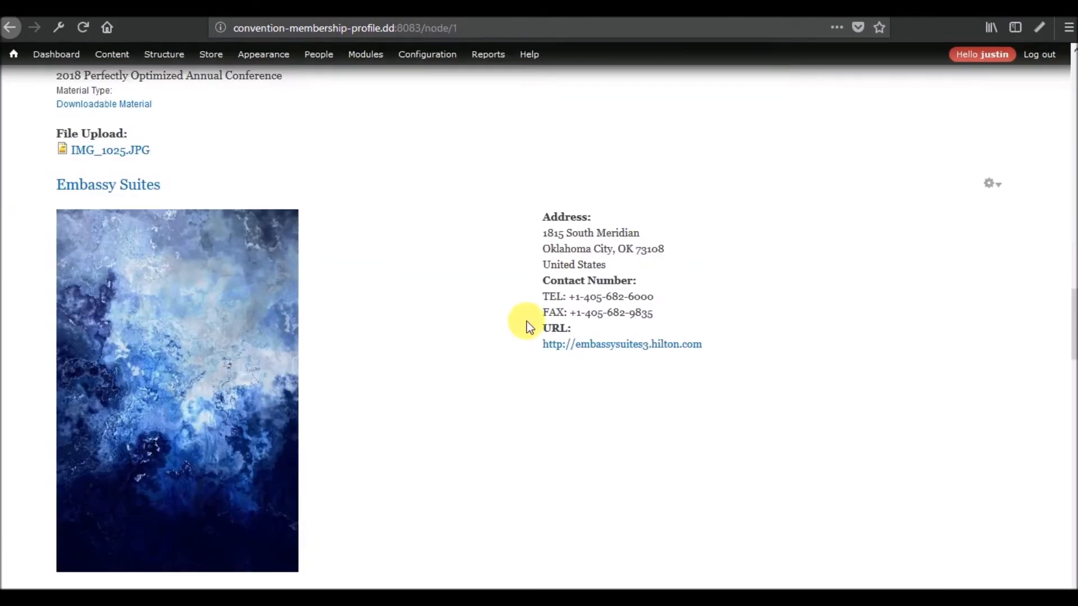
Reload the conference event page and check the Embassy Suites image with the new style.
right_click(781, 349)
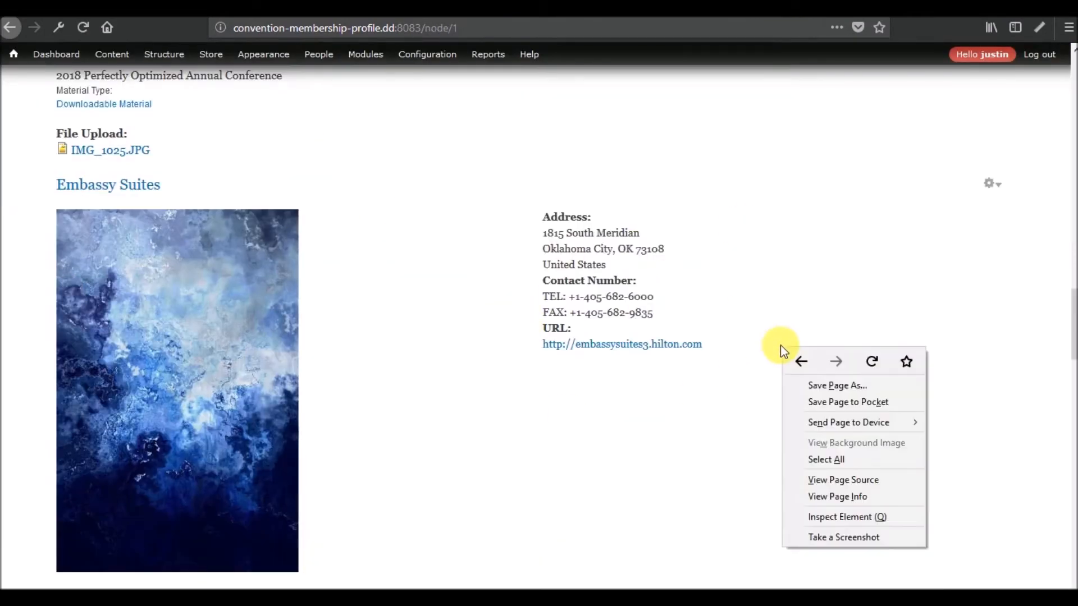
click(872, 361)
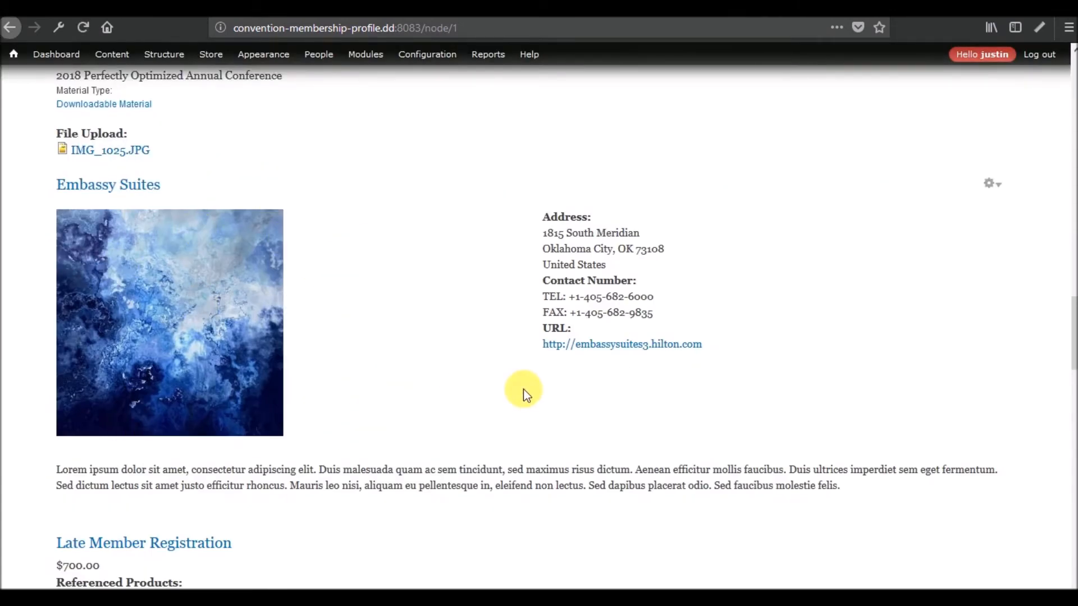
scroll(523, 389, down, 3)
scroll(523, 390, up, 4)
scroll(523, 389, down, 2)
Review the saved Hotel and Lodging teaser display settings and return to the list of content types.
click(695, 2)
scroll(381, 359, down, 5)
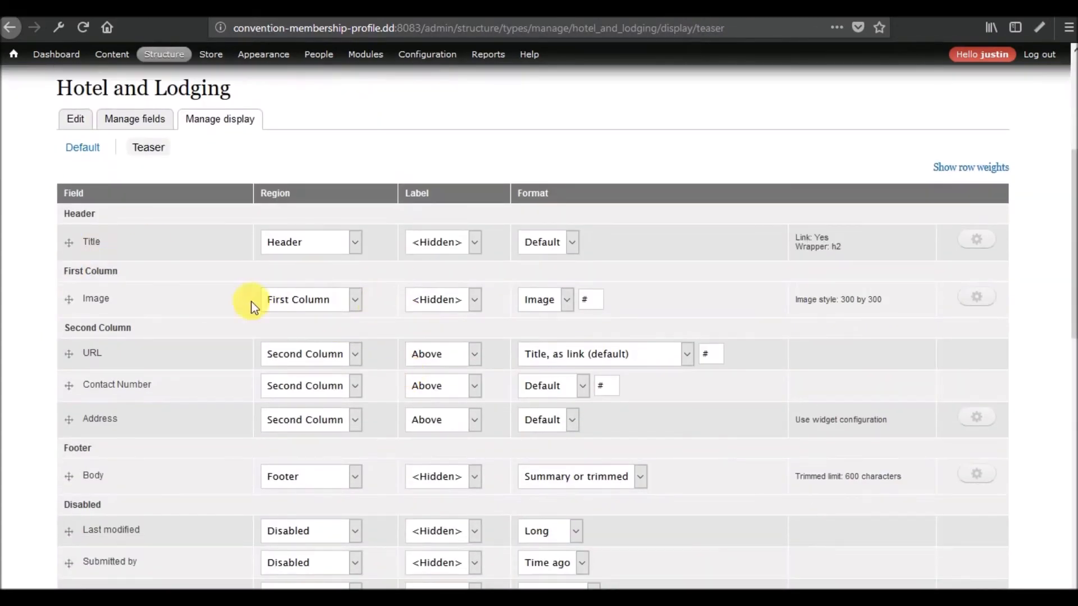
scroll(236, 314, down, 5)
scroll(227, 318, up, 10)
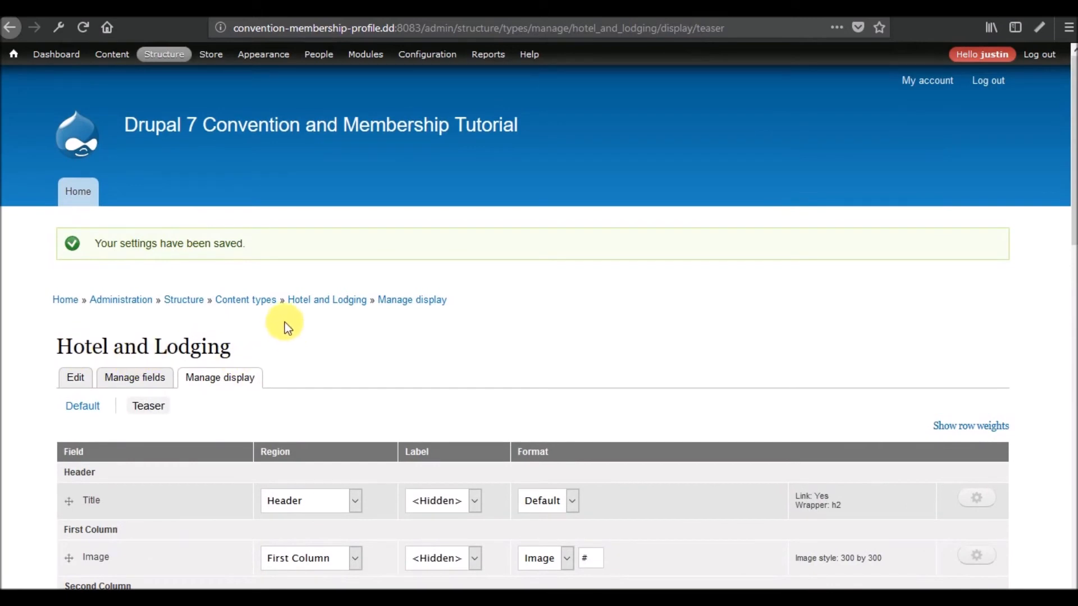
click(257, 304)
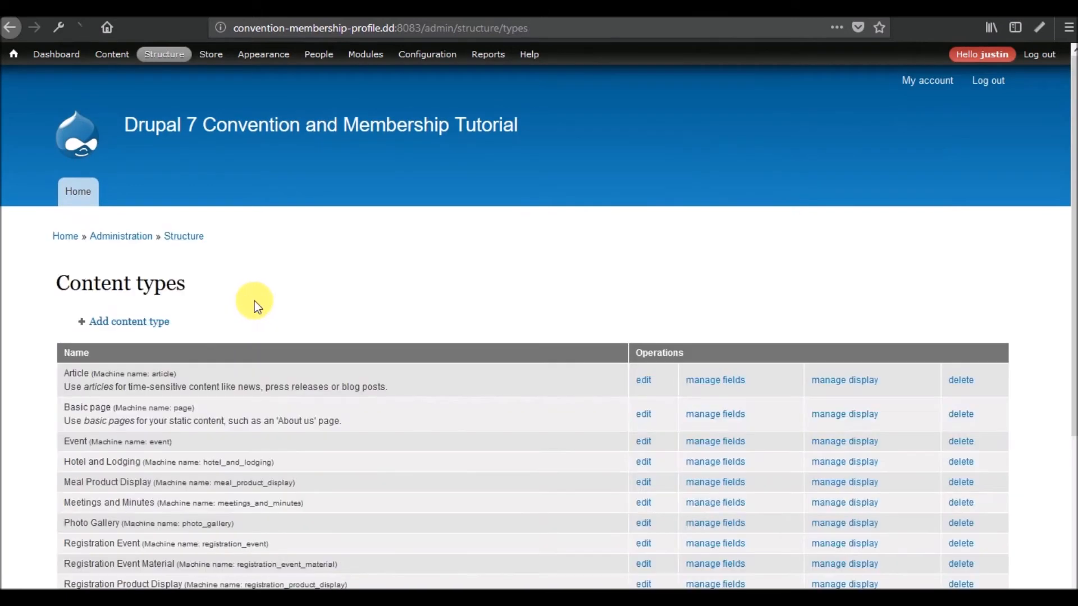
Open the hotel entry's view for editing in a new tab from the event page and review its lodging display settings.
click(772, 8)
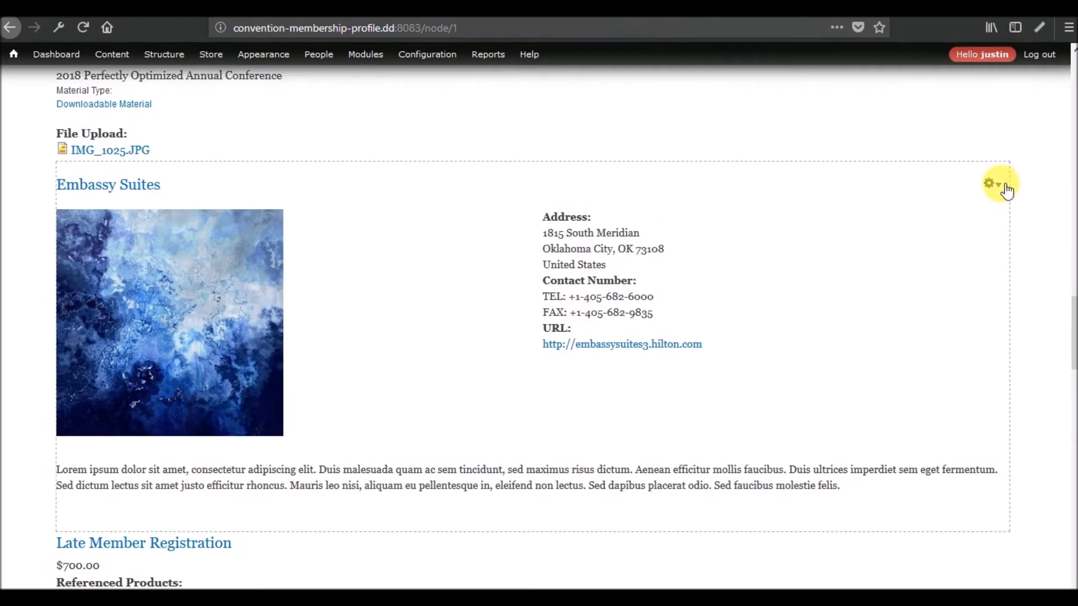
click(1004, 192)
right_click(963, 207)
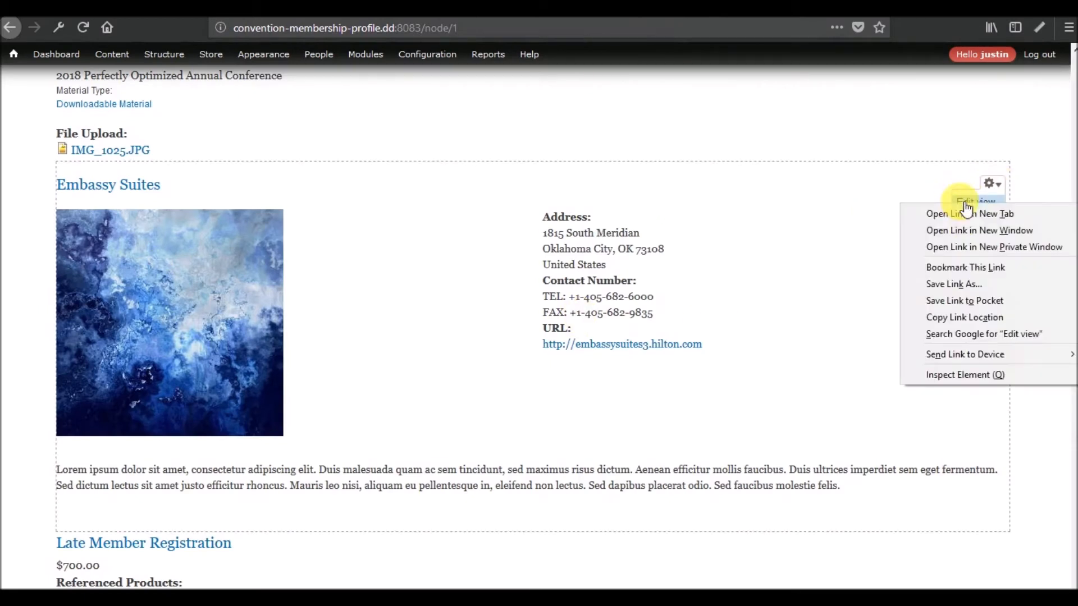
click(963, 218)
click(798, 3)
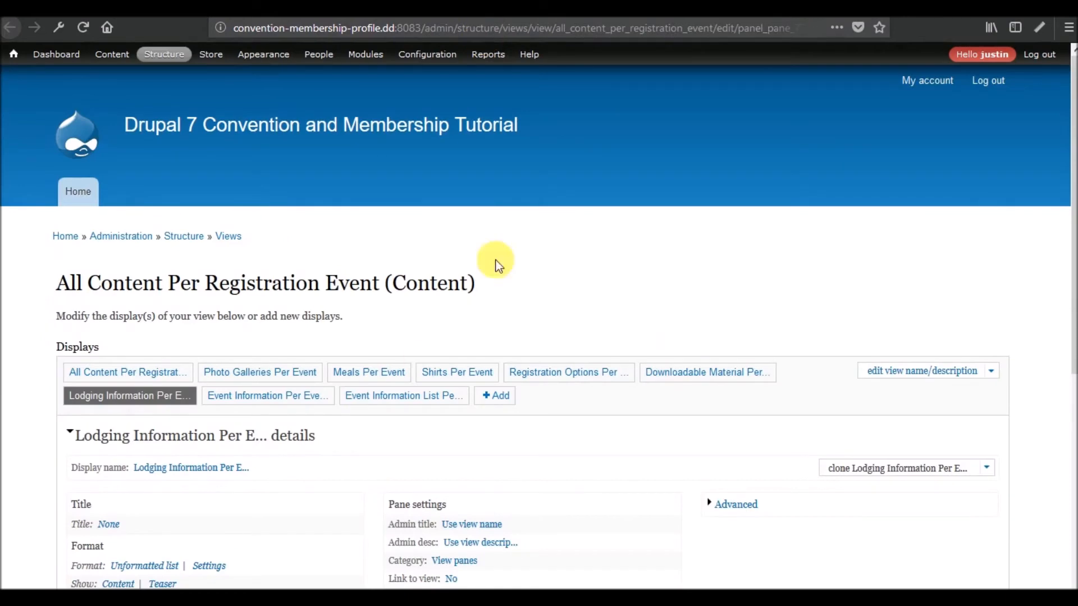
scroll(370, 281, down, 4)
scroll(370, 274, up, 5)
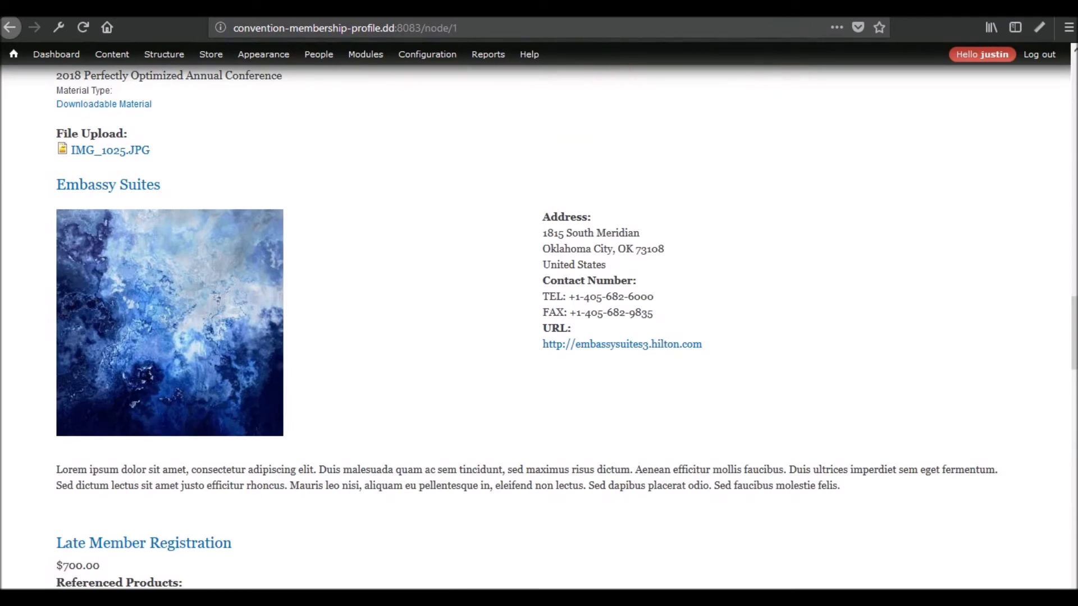
Return to the conference event page and look over its sections up to the content create links.
click(622, 8)
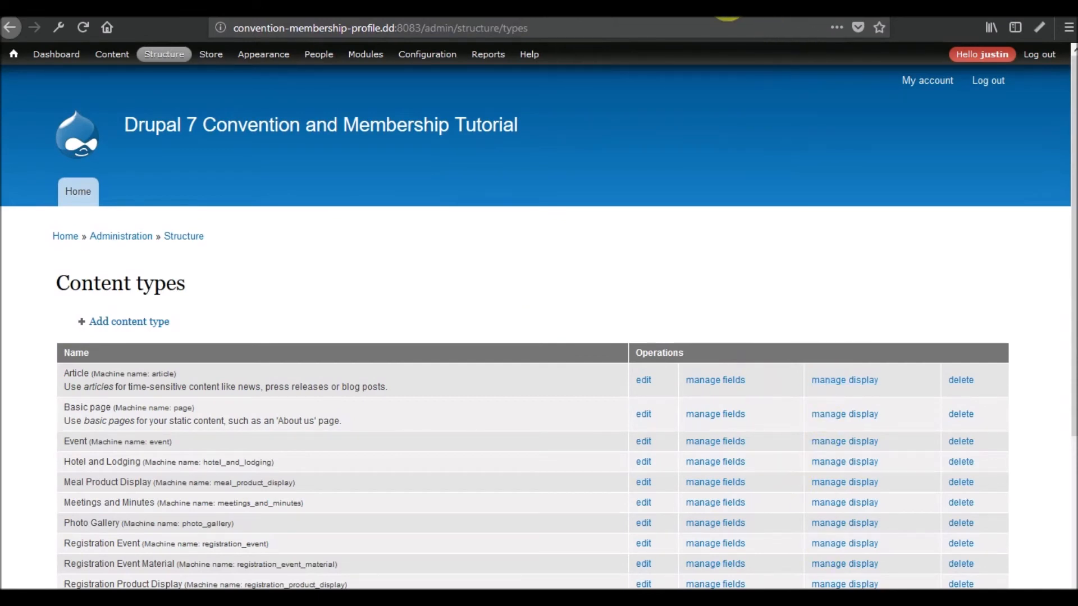
click(730, 8)
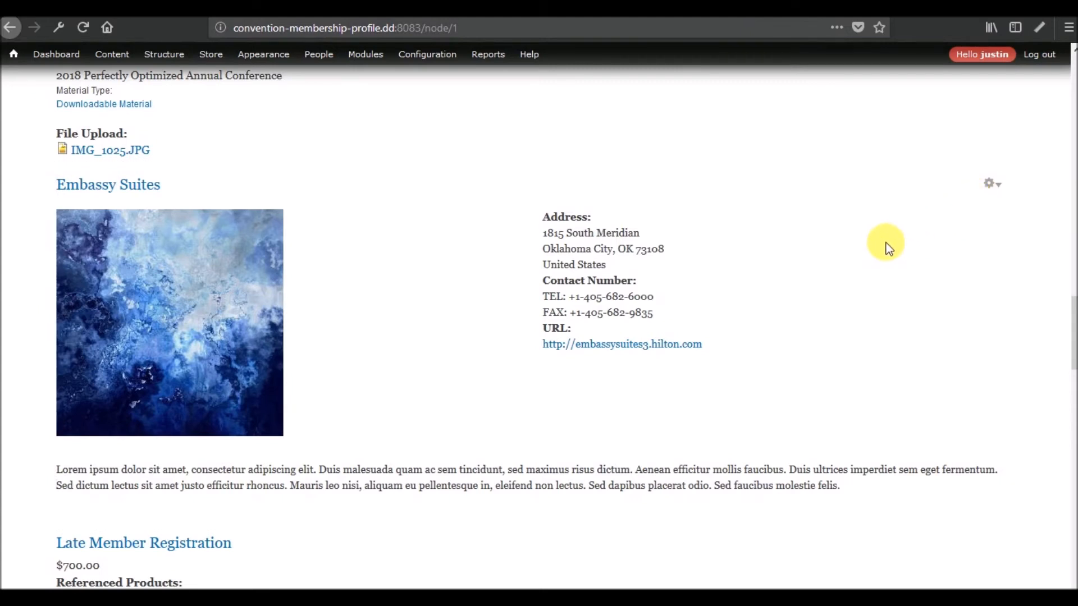
scroll(260, 457, up, 10)
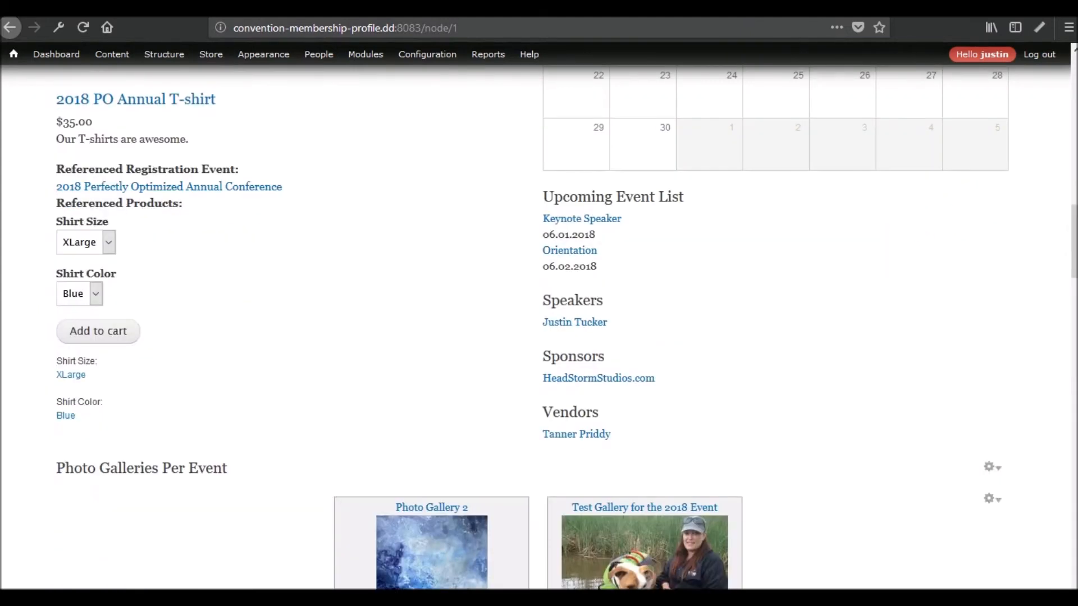
scroll(265, 457, down, 4)
scroll(265, 457, up, 4)
scroll(265, 461, up, 10)
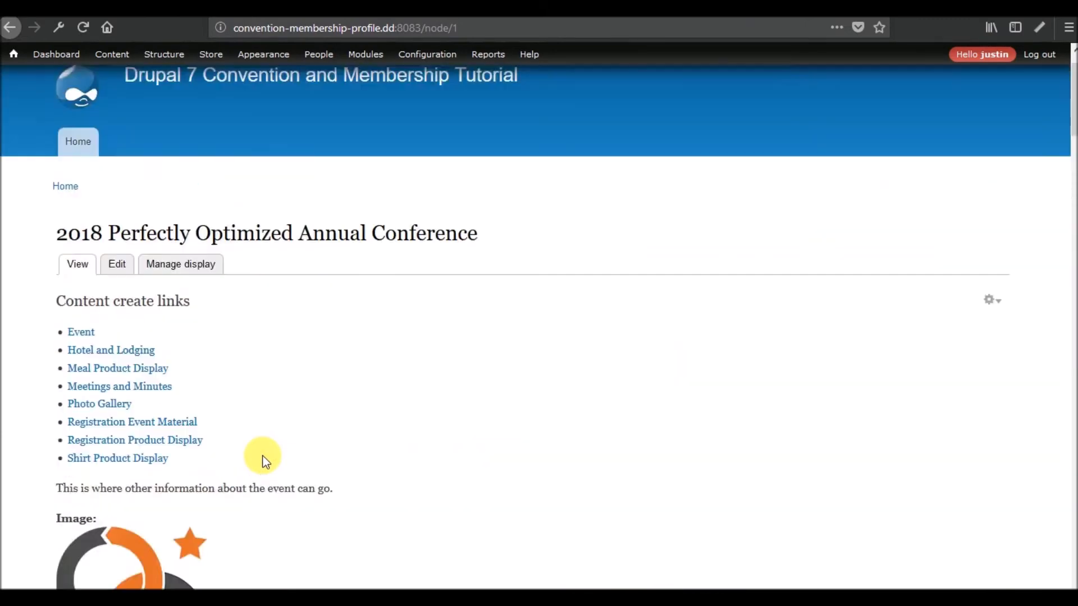
Open the display settings of the Event content type and check the default display's fields and layout.
mouse_move(160, 54)
mouse_move(184, 112)
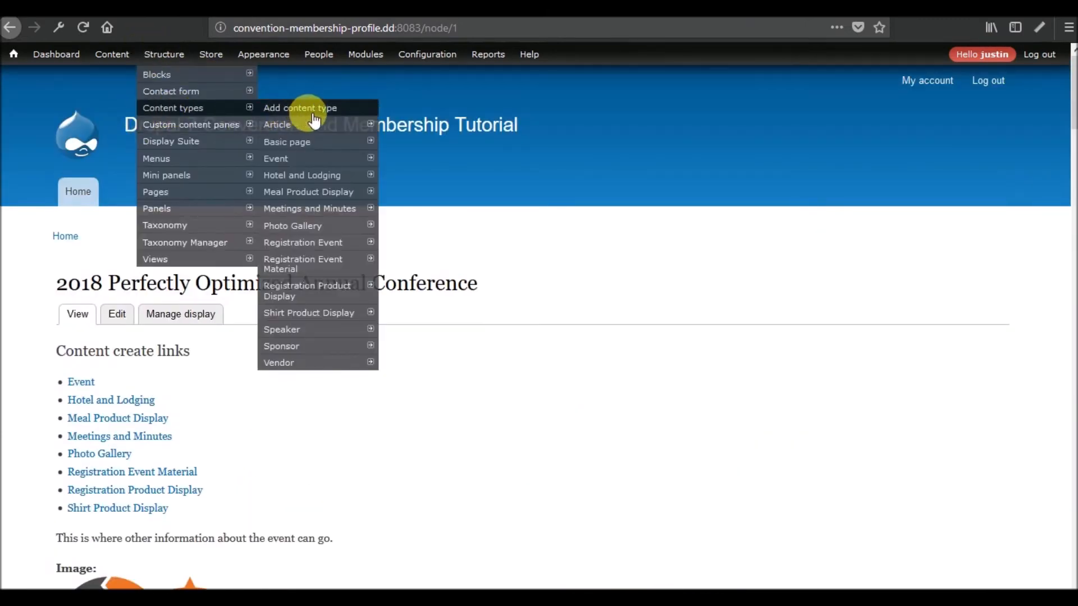
click(209, 109)
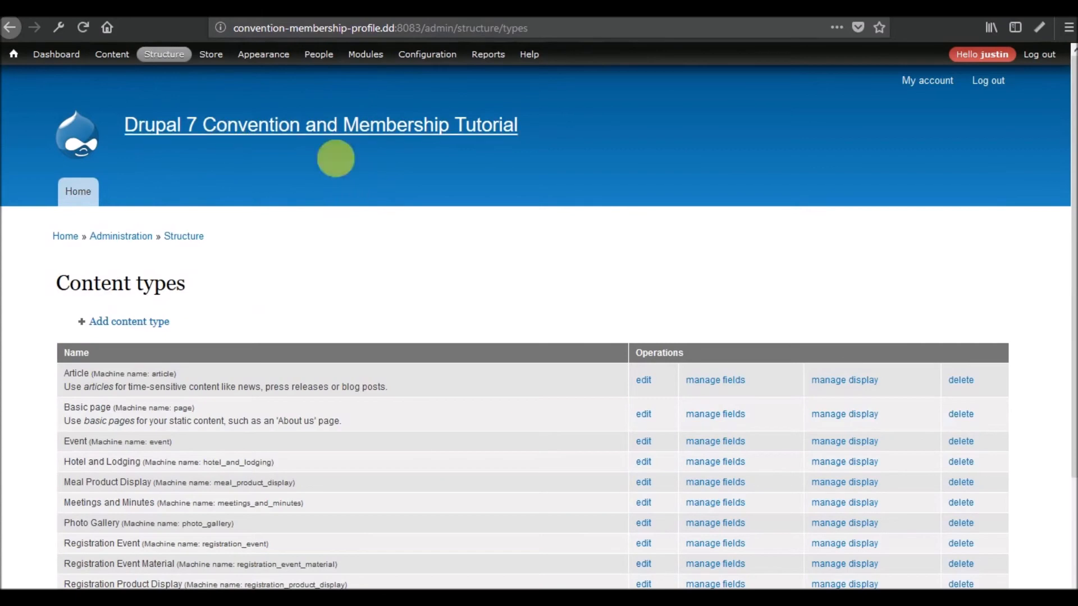
scroll(281, 349, down, 4)
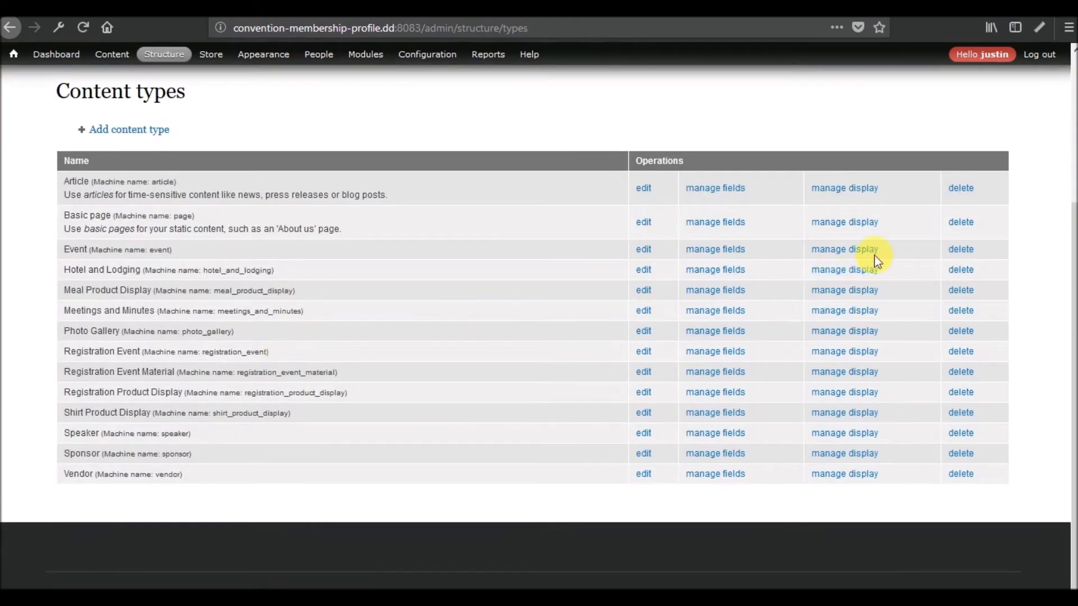
click(827, 250)
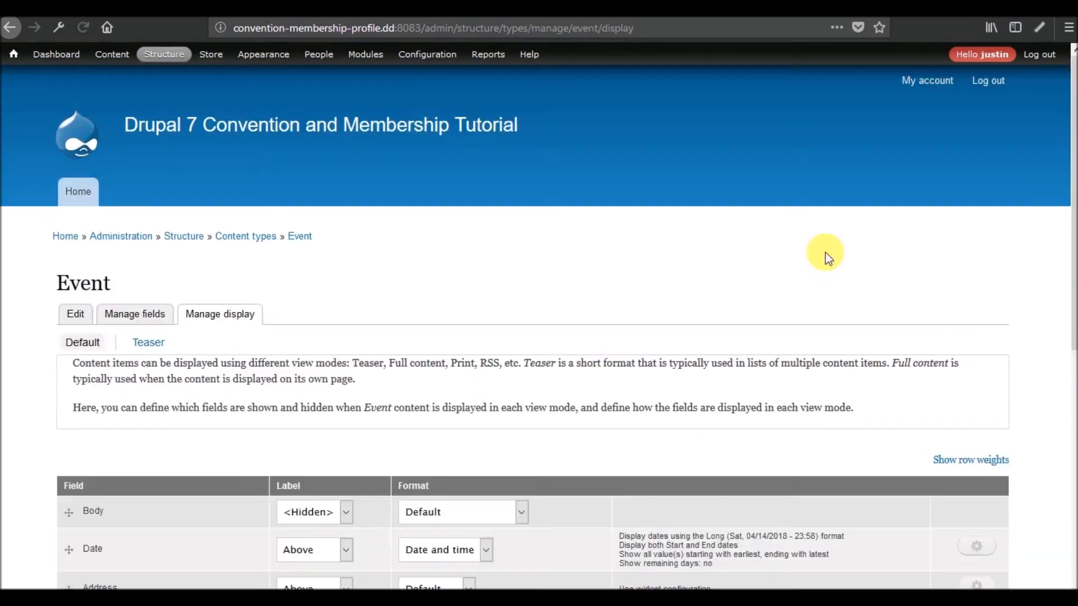
scroll(540, 291, down, 10)
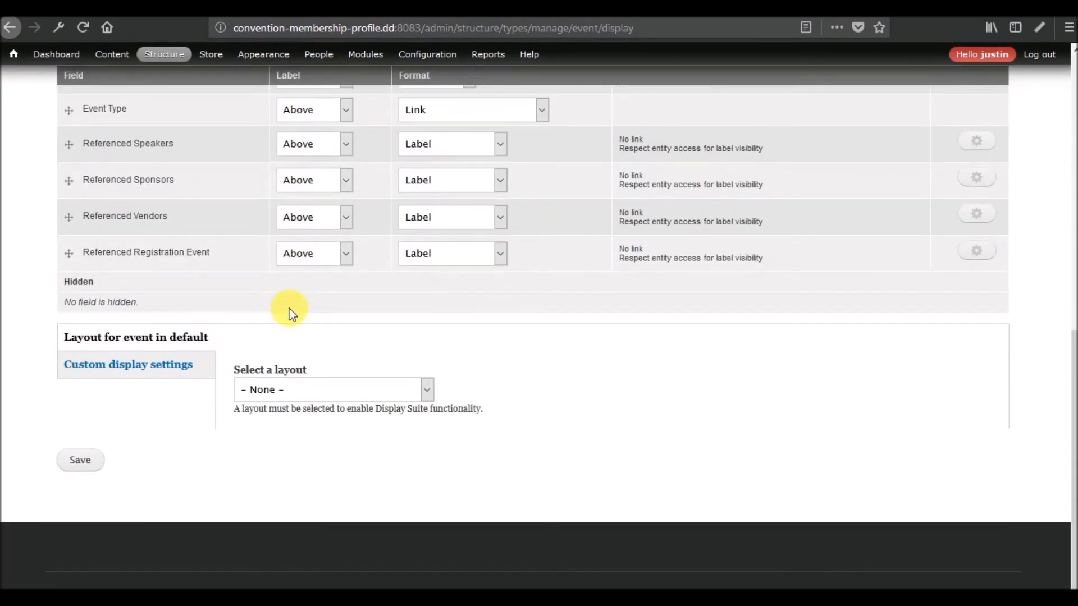
scroll(289, 308, up, 7)
Try to pick a layout for the Event teaser display from the available Display Suite and Panels layouts.
click(147, 173)
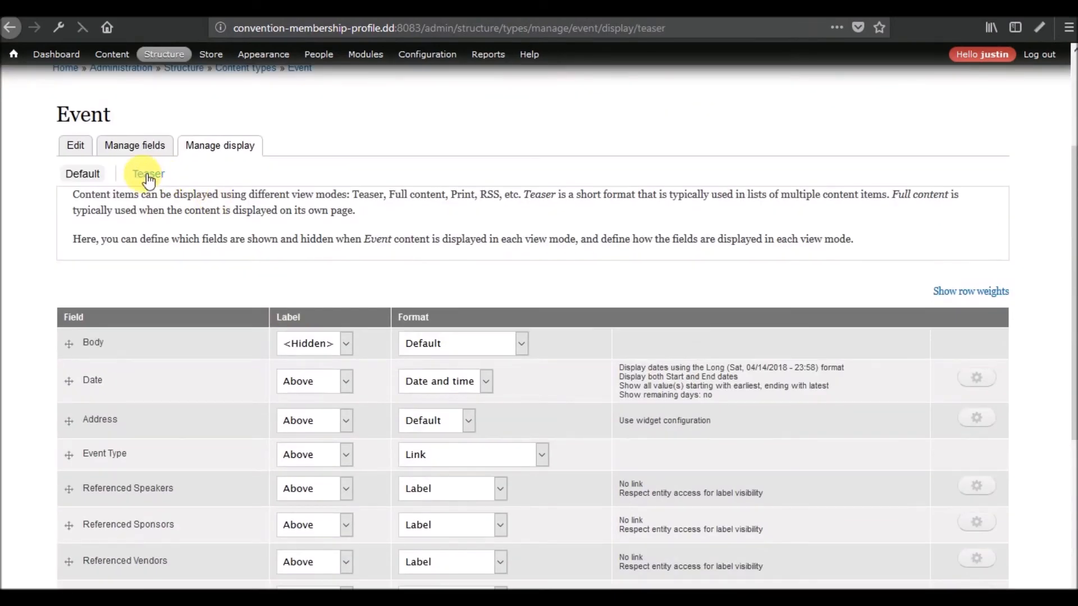
scroll(259, 281, down, 6)
click(301, 395)
scroll(331, 340, down, 8)
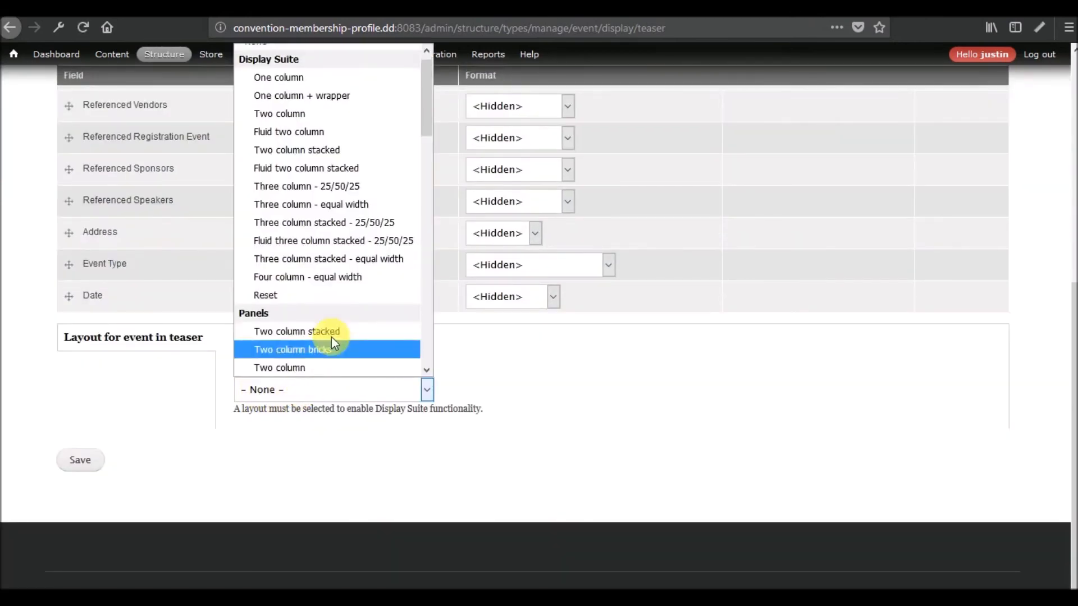
scroll(331, 336, up, 4)
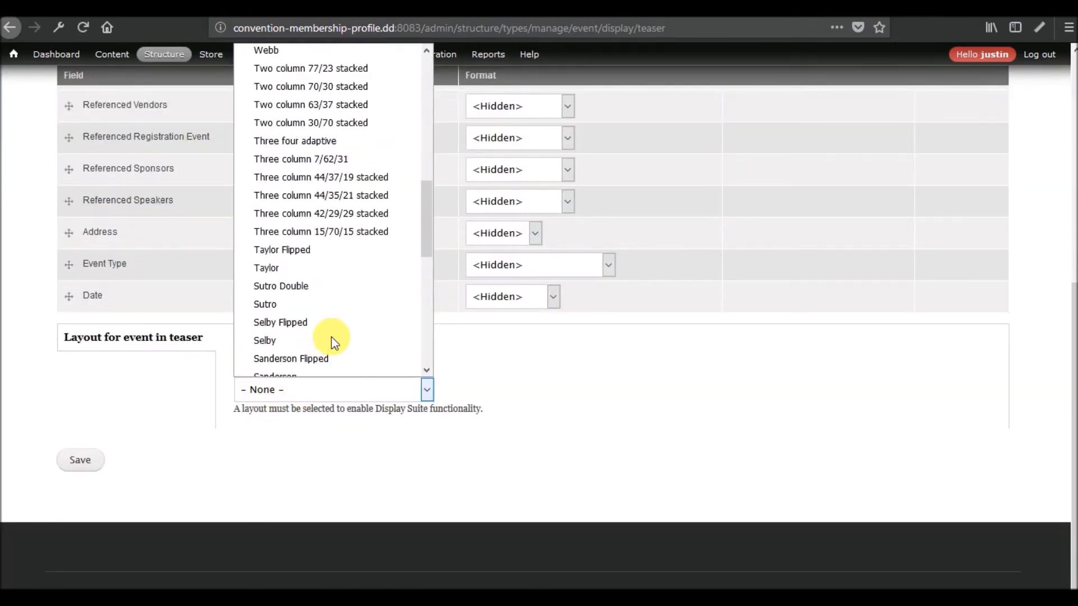
scroll(331, 336, up, 1)
scroll(331, 337, down, 4)
right_click(301, 394)
key(b)
Try the Boxton layout on the Event content type's default display.
scroll(298, 359, down, 5)
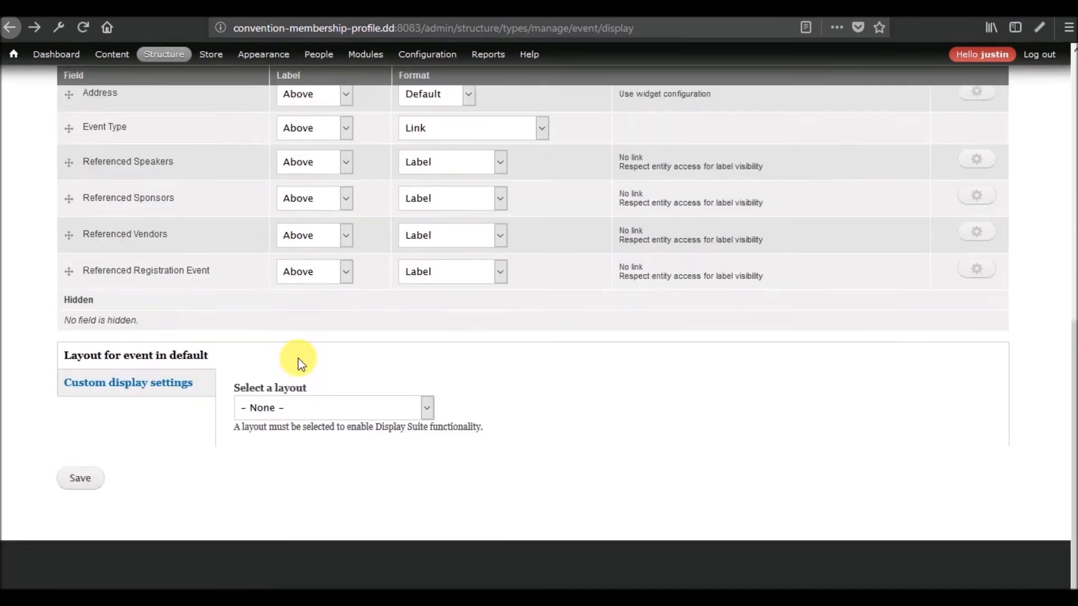
click(298, 394)
text(bo)
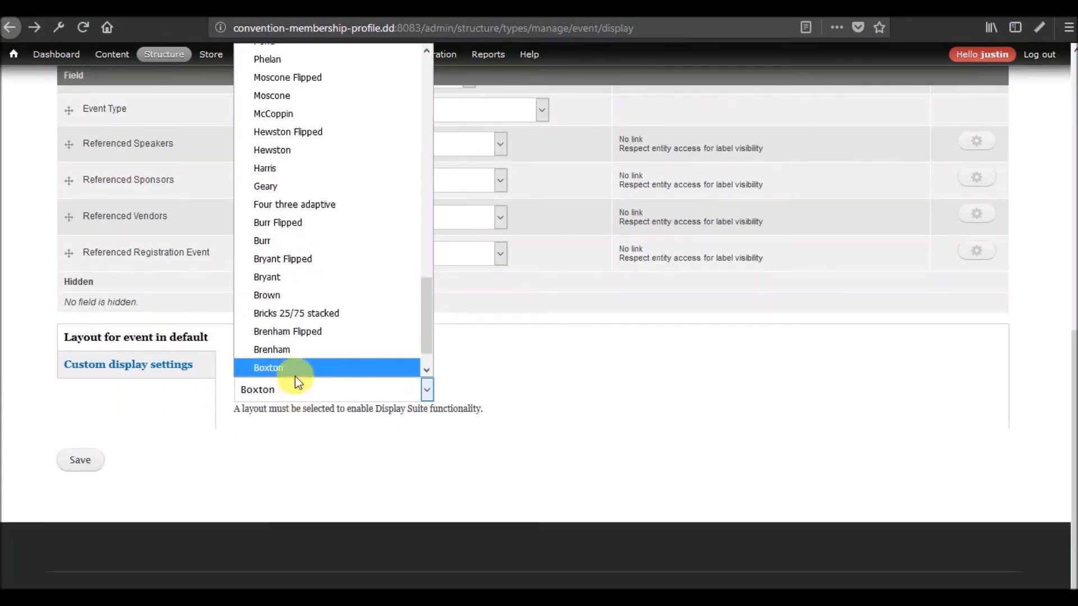
click(287, 366)
scroll(299, 425, down, 3)
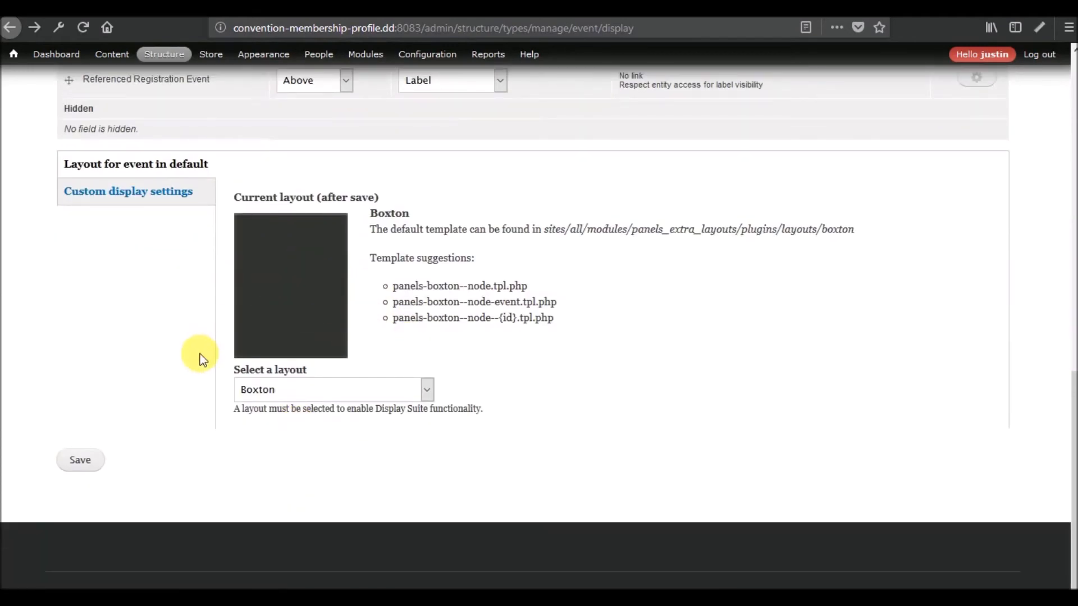
scroll(199, 353, up, 15)
scroll(200, 353, down, 8)
scroll(200, 353, up, 8)
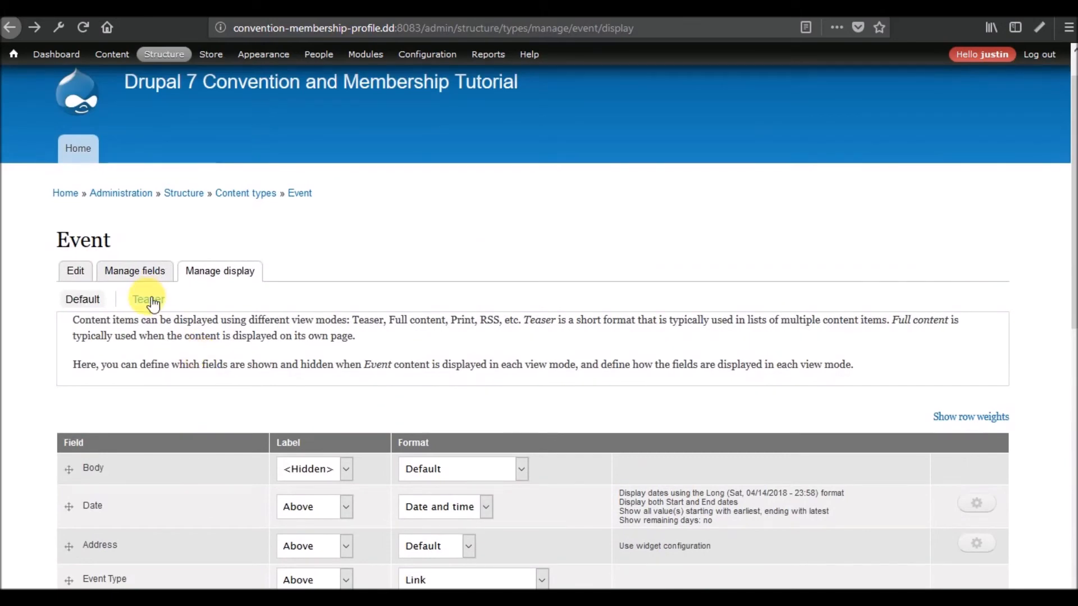
Set the layout of the Event teaser display to Boxton and save the display settings.
click(149, 299)
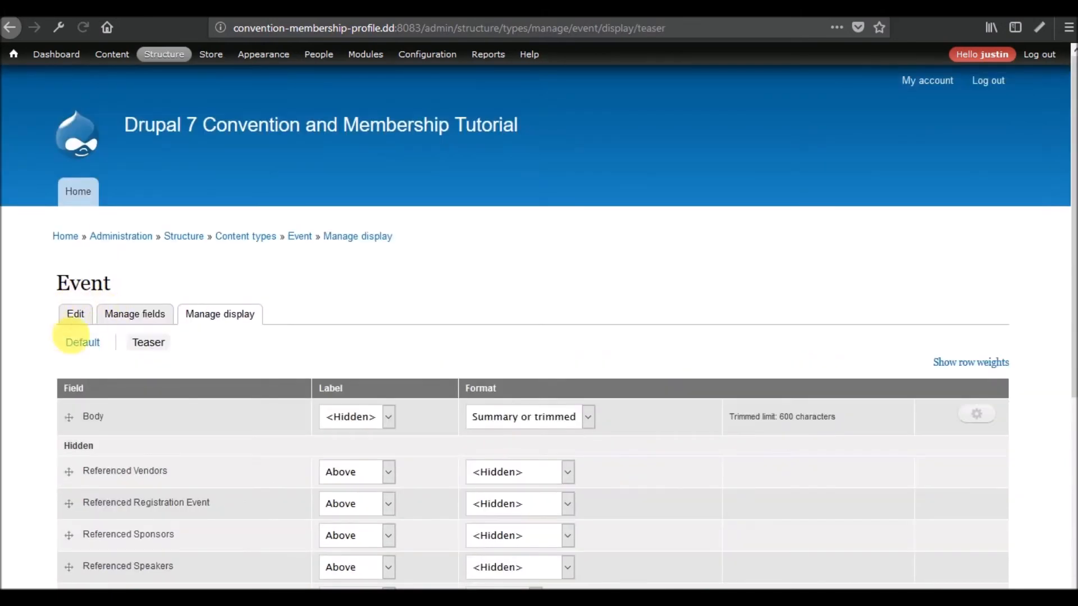
scroll(260, 379, down, 5)
click(313, 413)
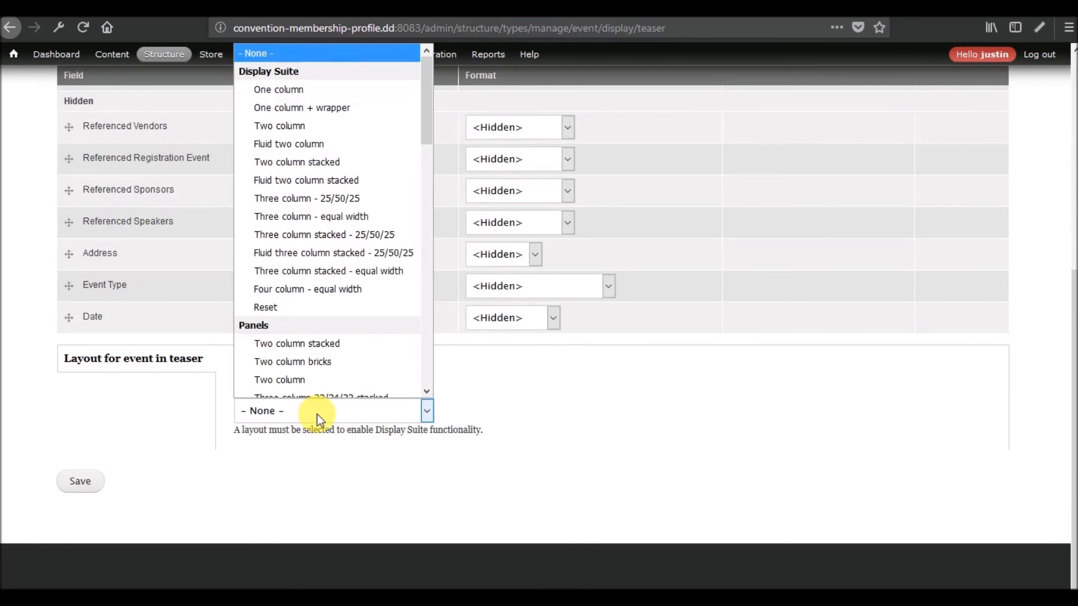
click(299, 419)
key(b)
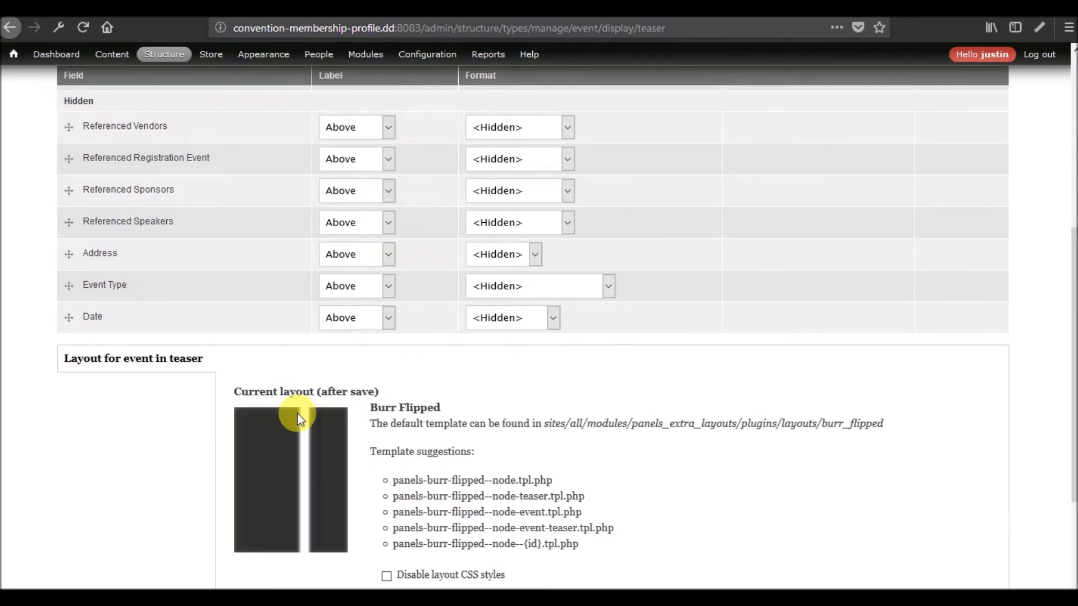
scroll(320, 470, down, 5)
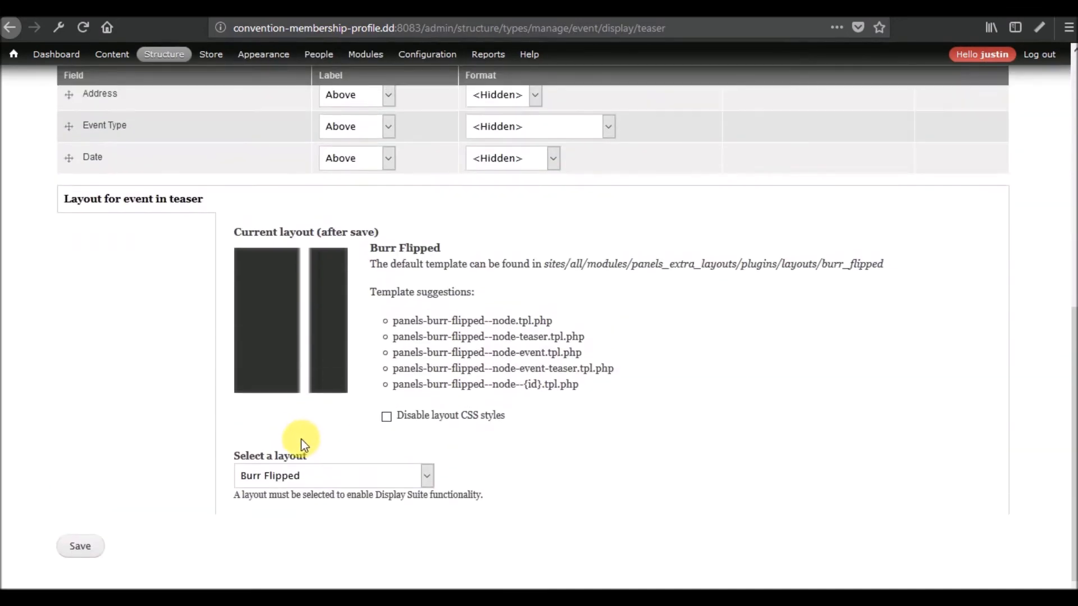
click(293, 478)
key(Down)
key(Down)
key(Down)
key(Down)
key(Down)
key(Down)
key(Down)
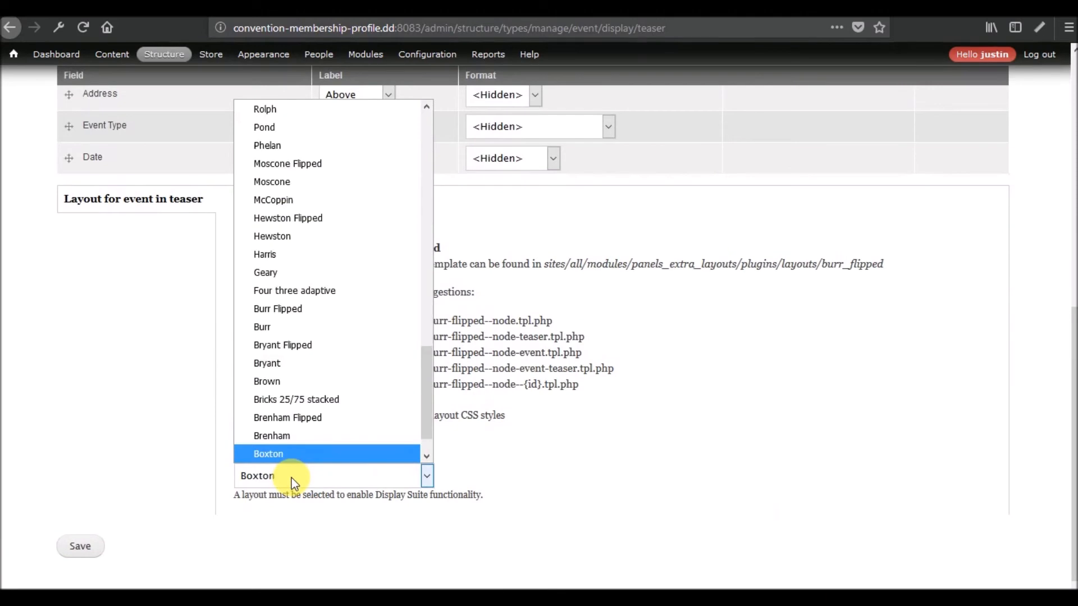
key(Return)
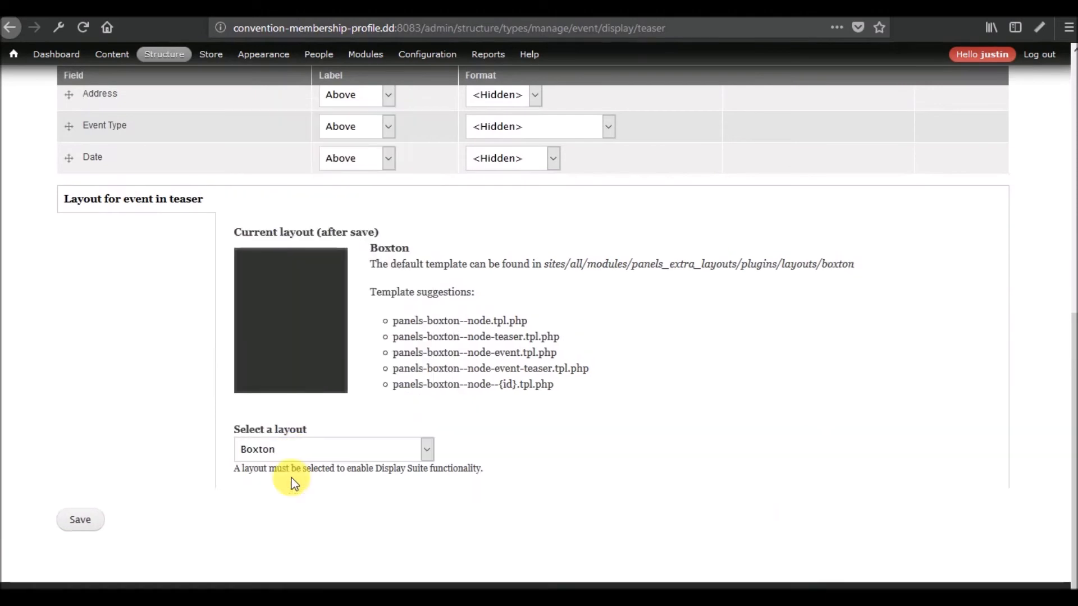
click(81, 521)
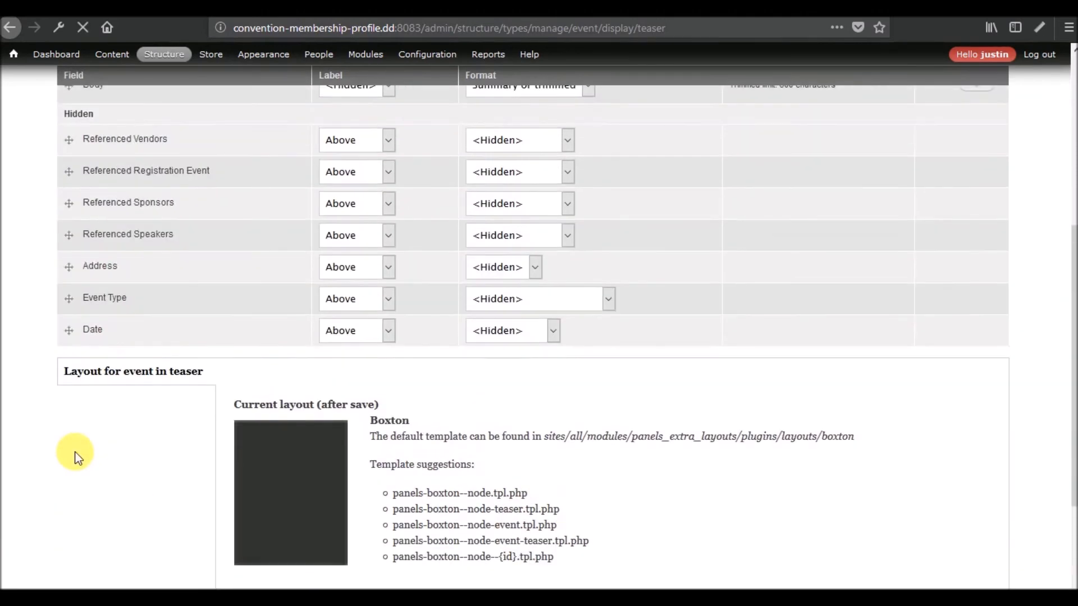
Add Title, Event Type and Read more to the teaser's Content region, ordered Title, Event Type, Body, Read more.
scroll(77, 457, down, 5)
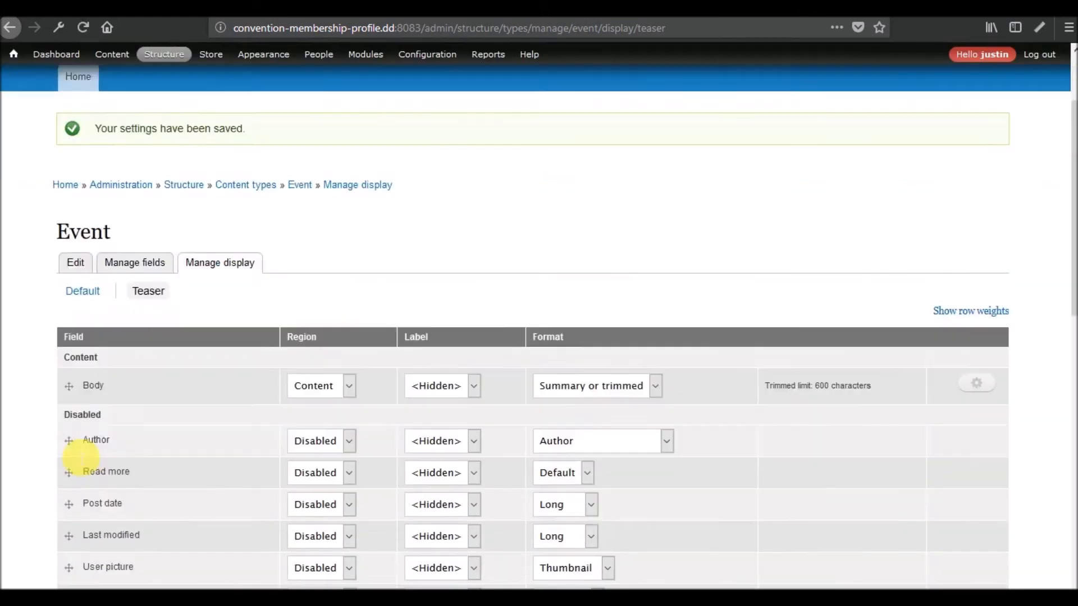
scroll(80, 456, down, 3)
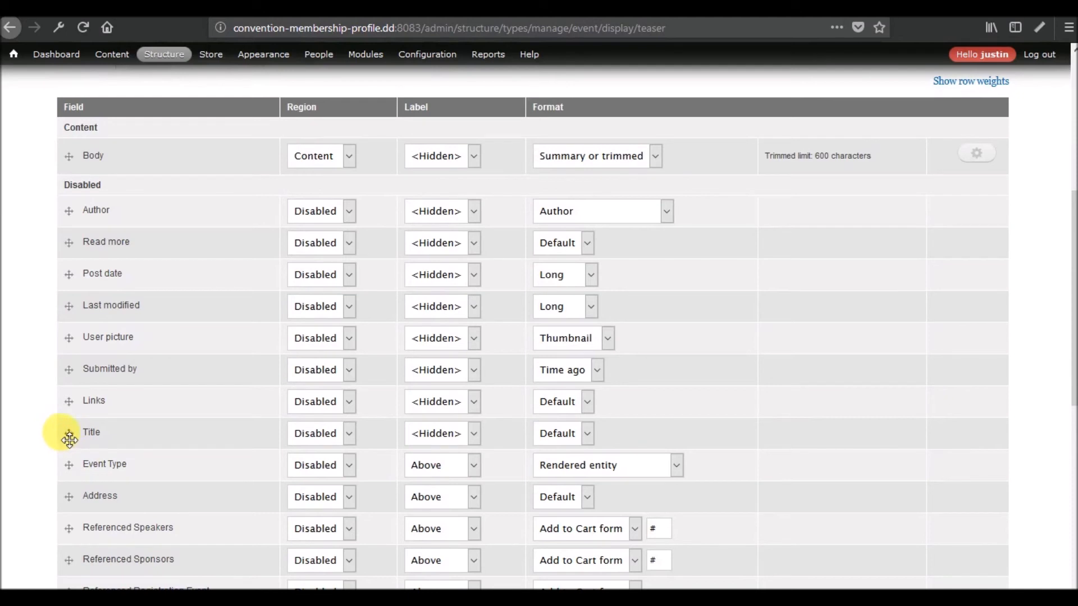
drag(73, 438, 72, 174)
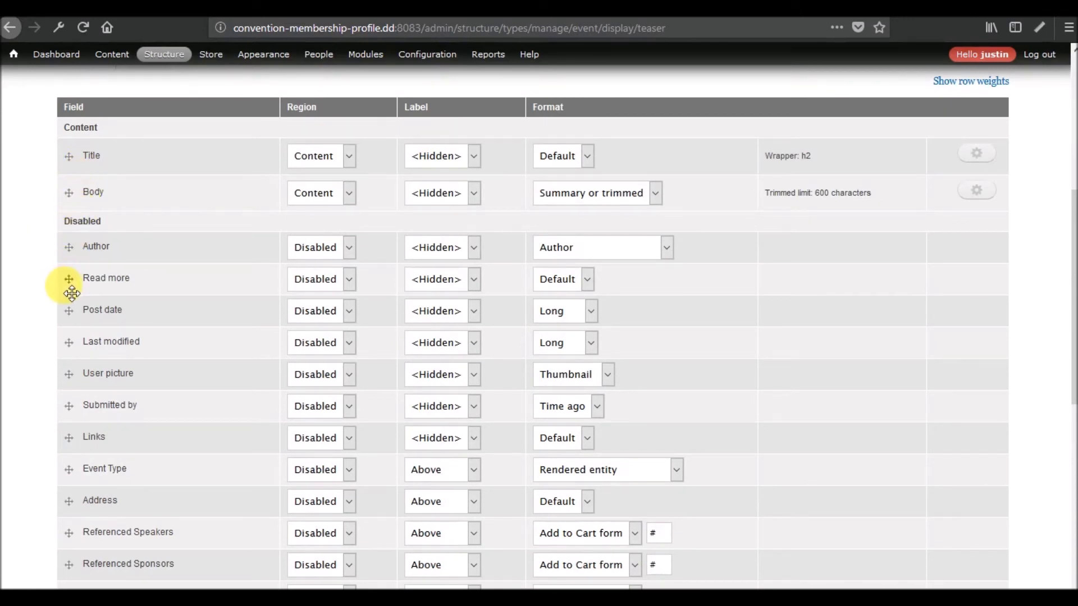
drag(72, 289, 67, 232)
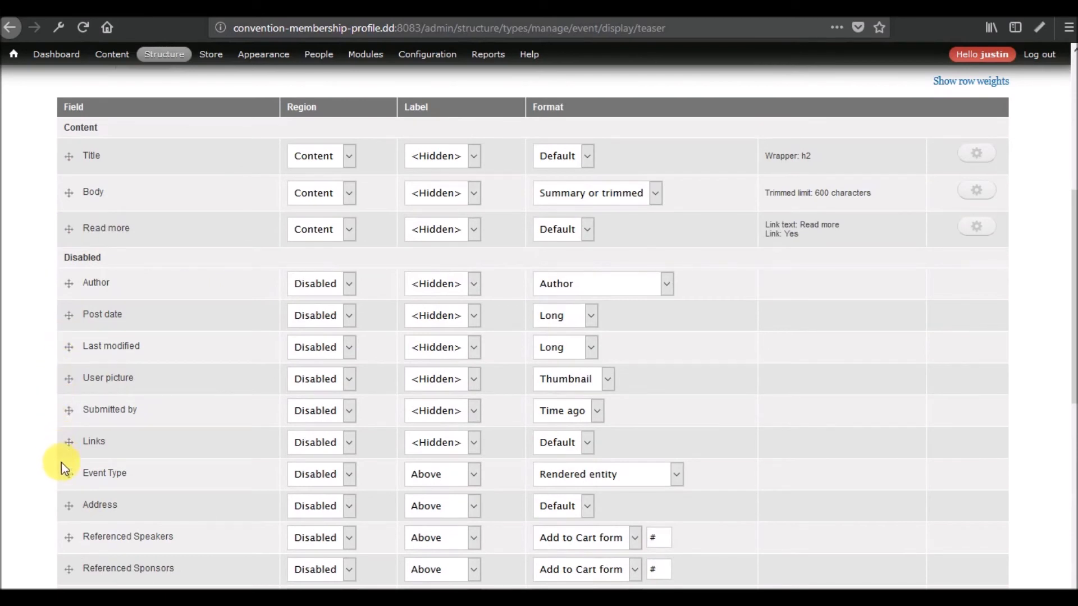
drag(67, 474, 66, 211)
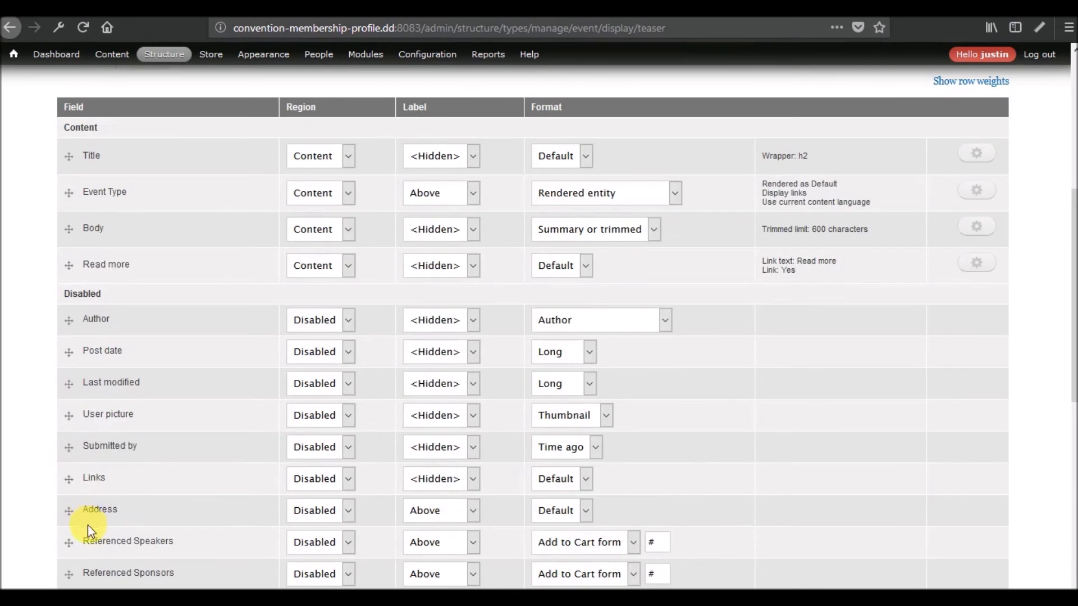
Move Address to the head of the teaser's Disabled fields and assign the Date field to the Content region.
drag(78, 520, 65, 323)
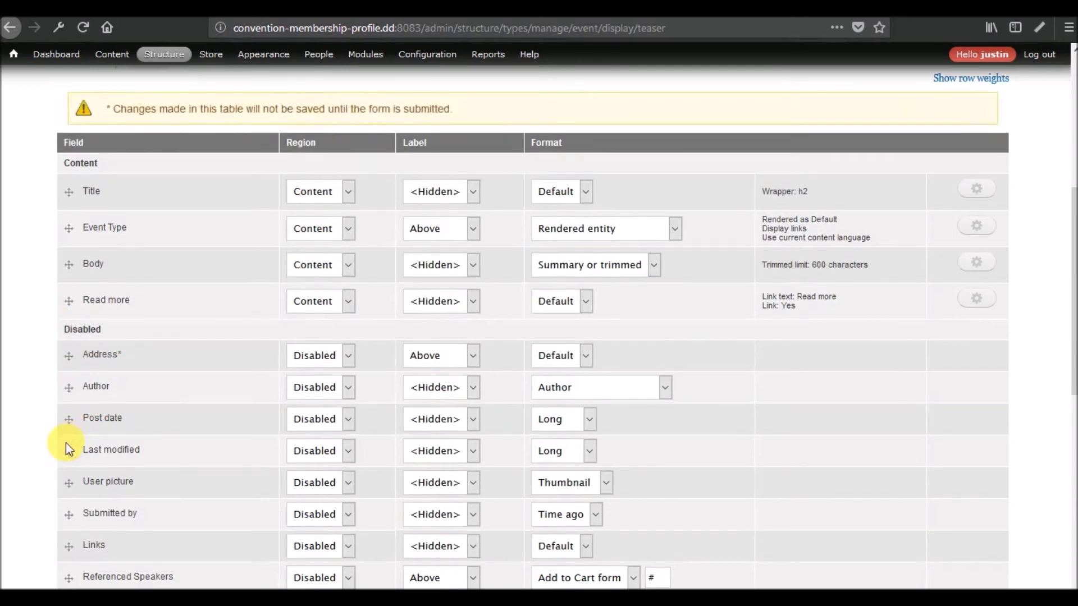
scroll(65, 443, down, 3)
scroll(64, 443, down, 3)
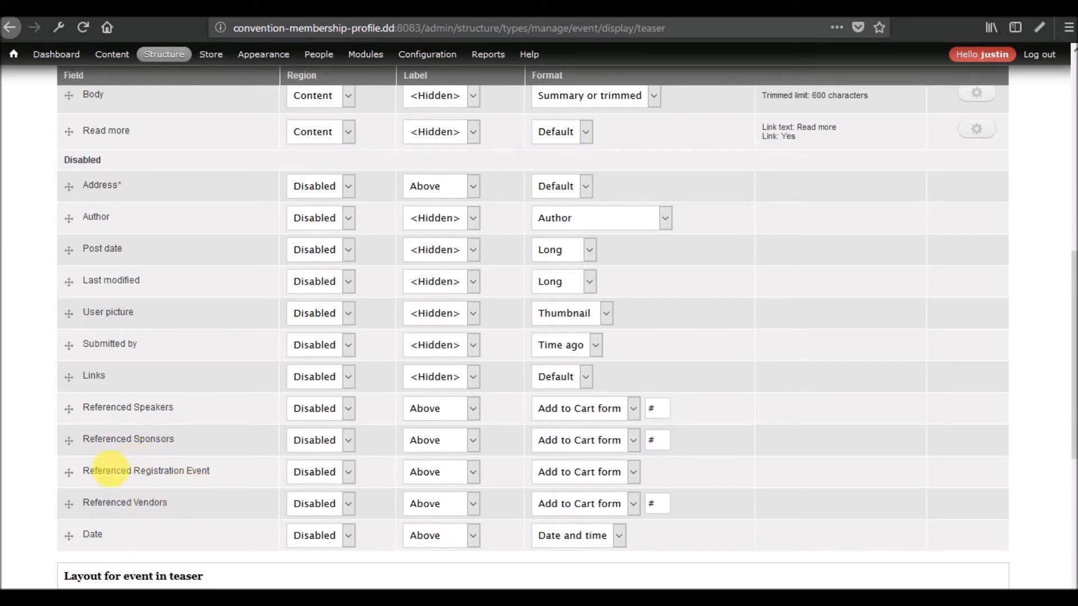
scroll(200, 456, up, 6)
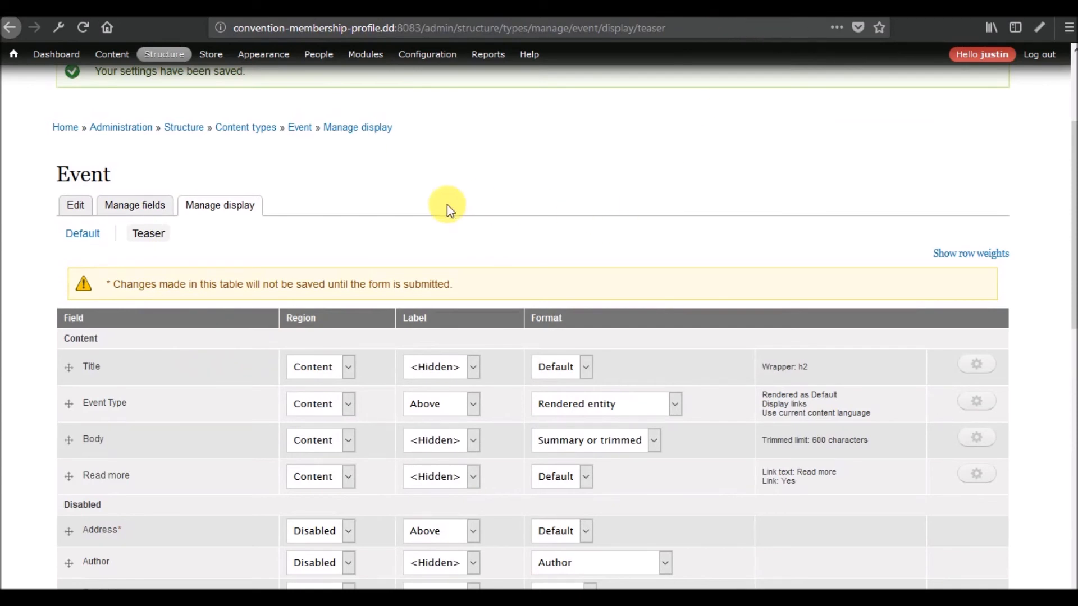
scroll(306, 207, down, 7)
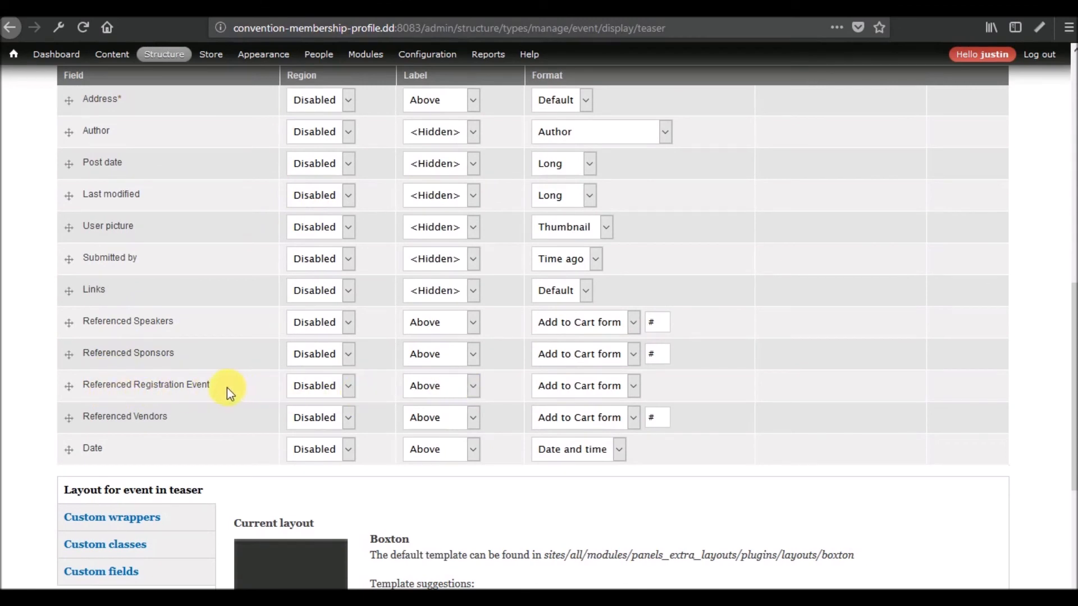
click(345, 454)
click(326, 470)
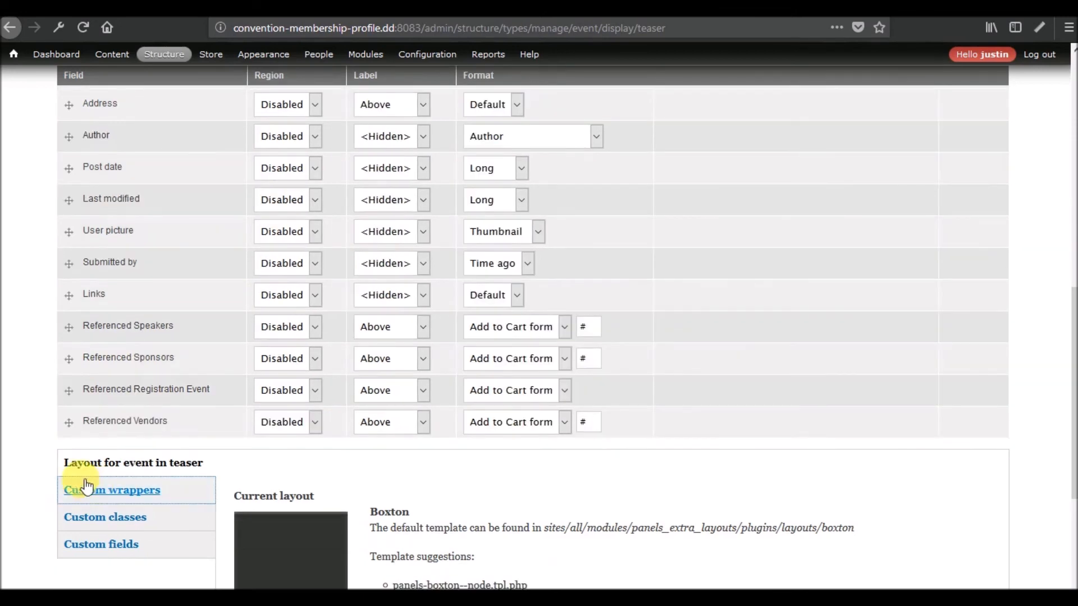
scroll(84, 484, up, 5)
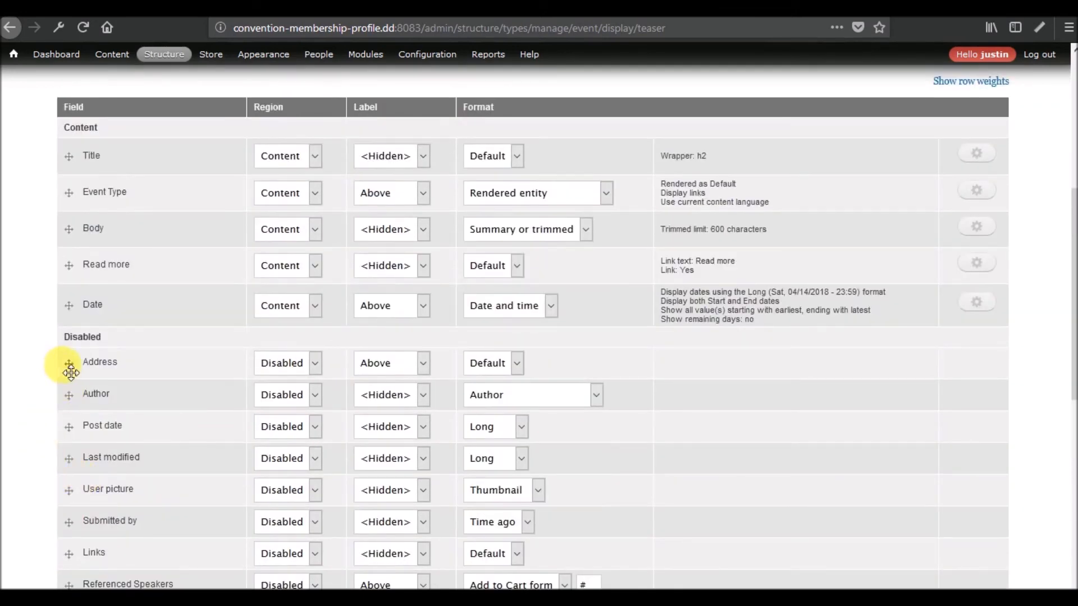
click(315, 364)
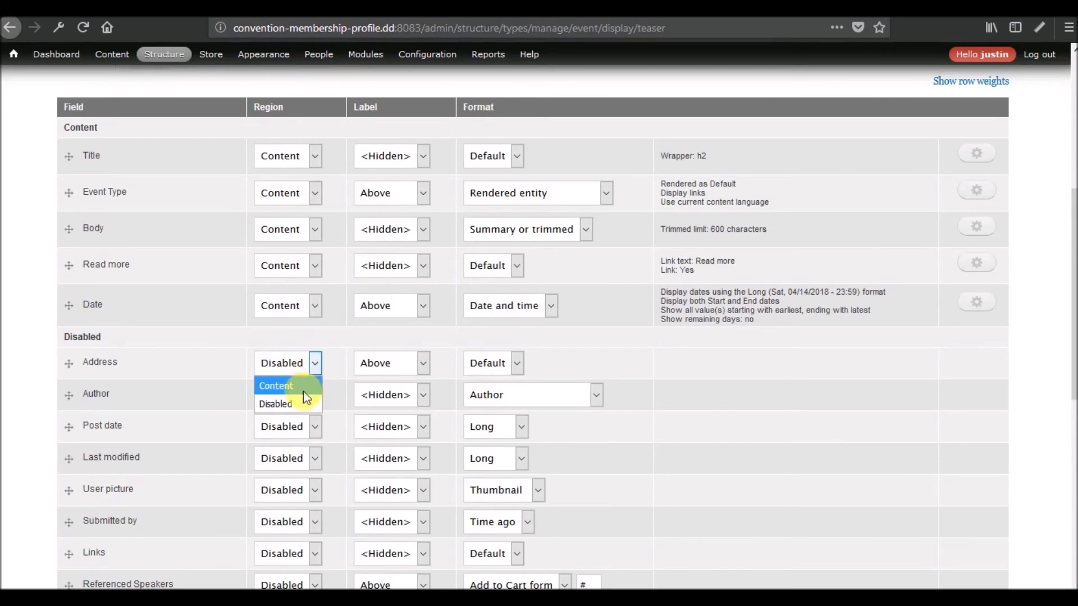
click(317, 365)
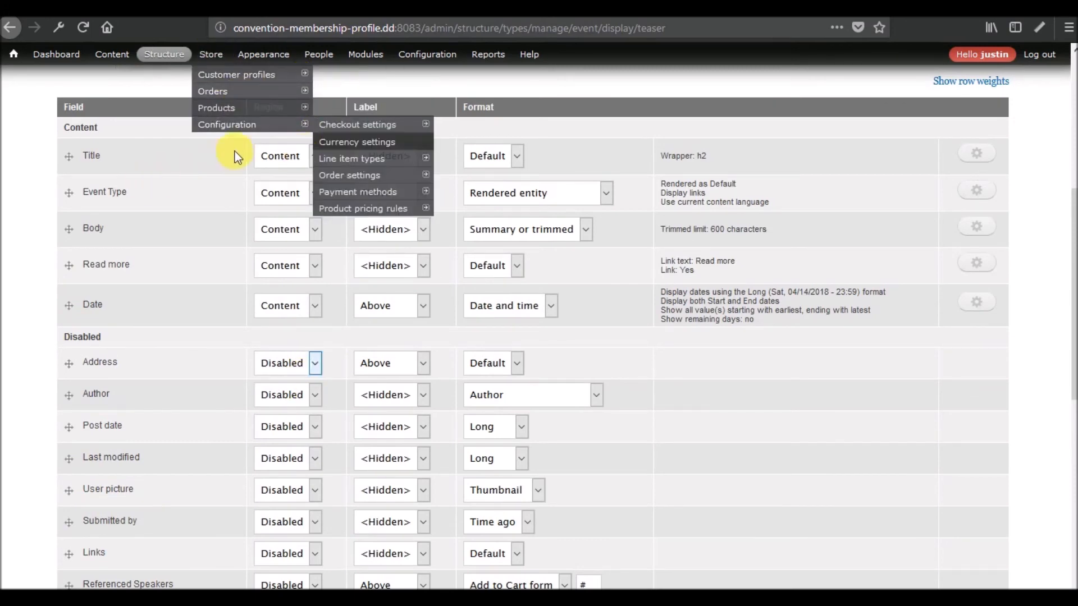
Review the Event teaser's Content fields, the remaining Disabled fields and the layout settings.
scroll(137, 329, down, 10)
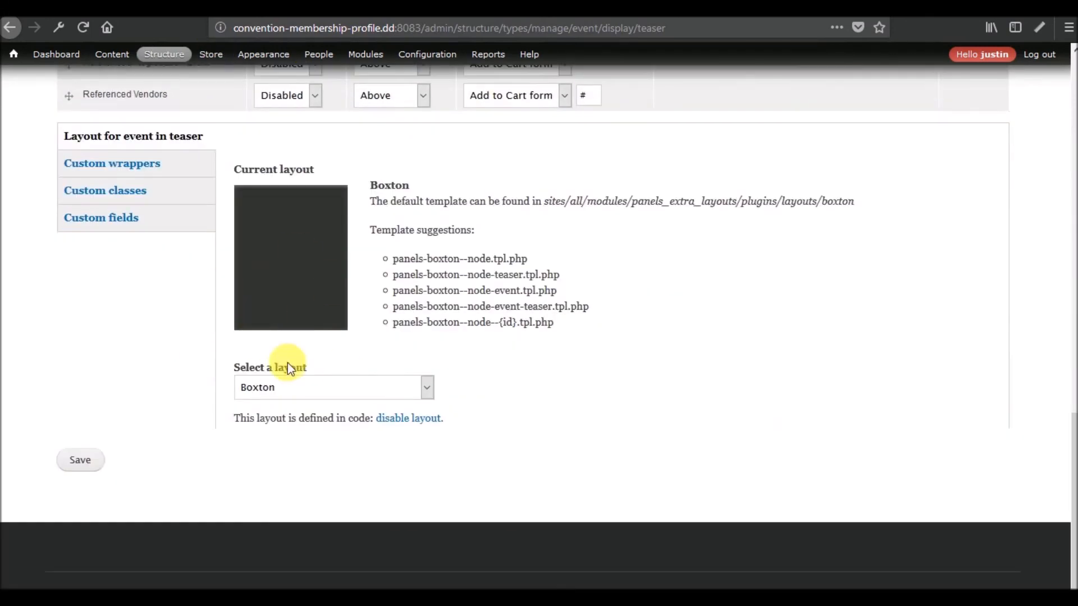
scroll(217, 353, up, 15)
scroll(217, 354, down, 5)
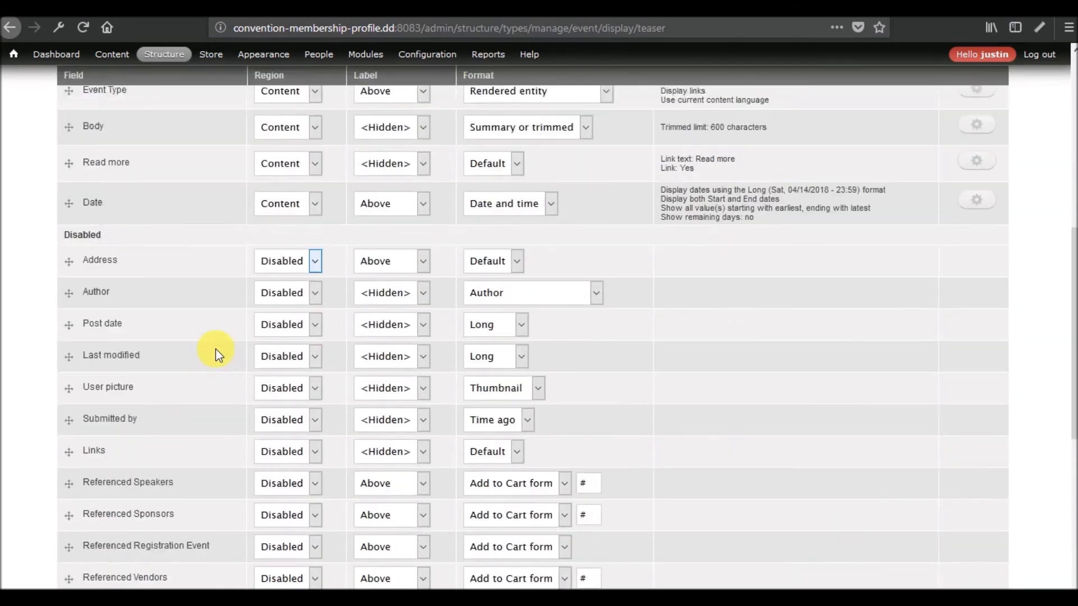
scroll(215, 349, down, 1)
scroll(216, 349, up, 2)
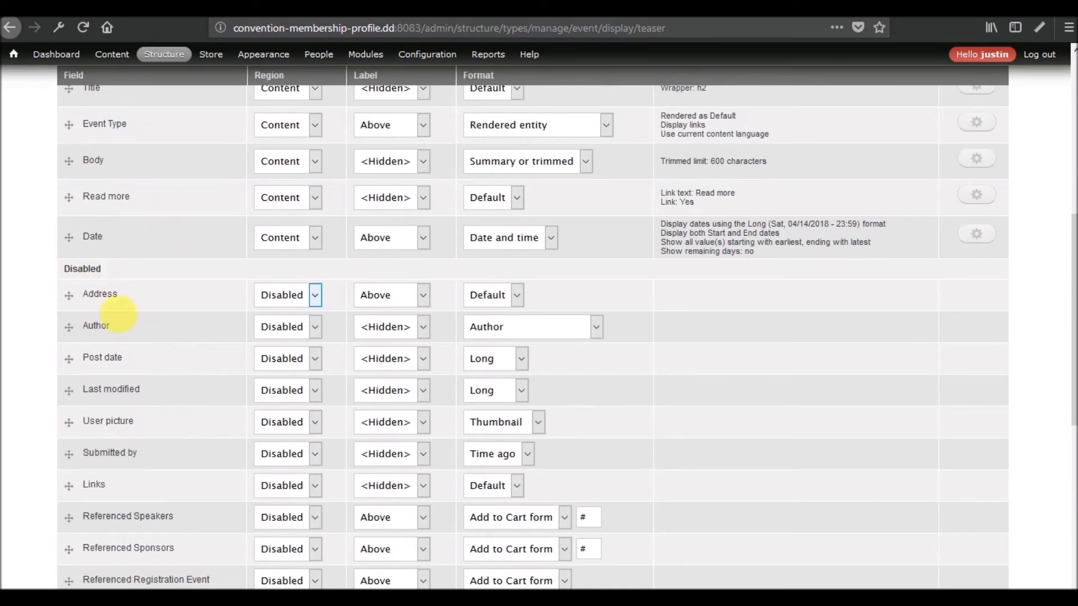
scroll(78, 336, down, 3)
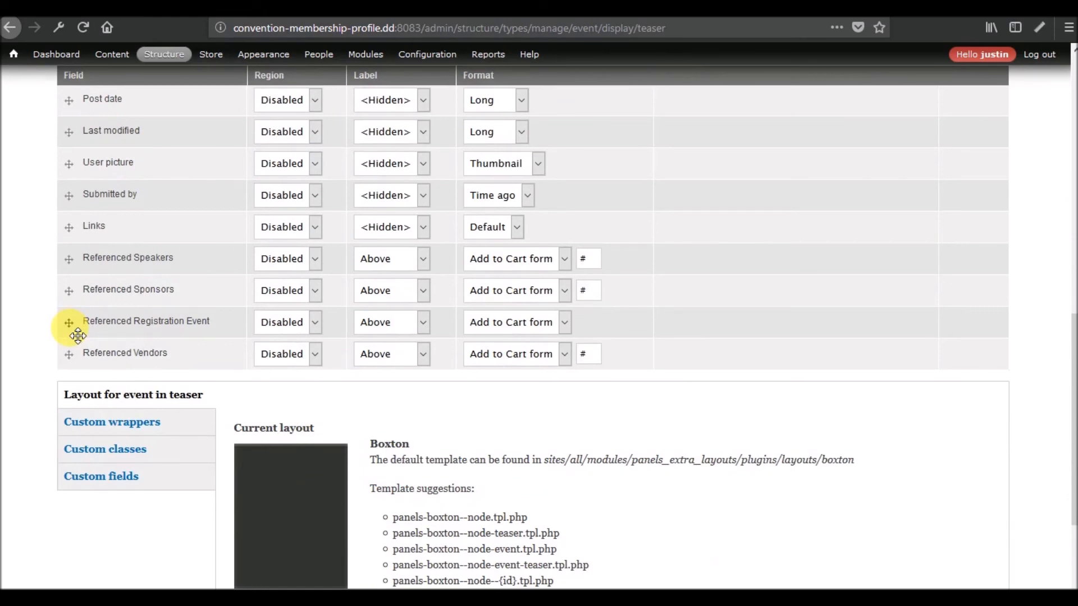
scroll(78, 336, up, 8)
scroll(190, 315, up, 8)
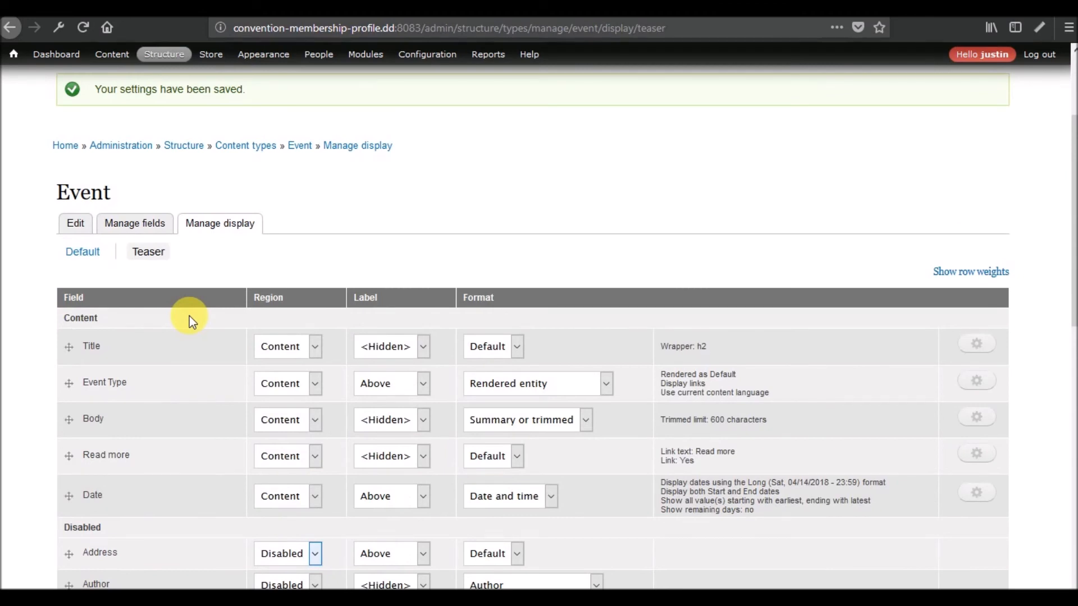
Save the Event teaser display settings and check the saved field arrangement.
scroll(188, 248, down, 8)
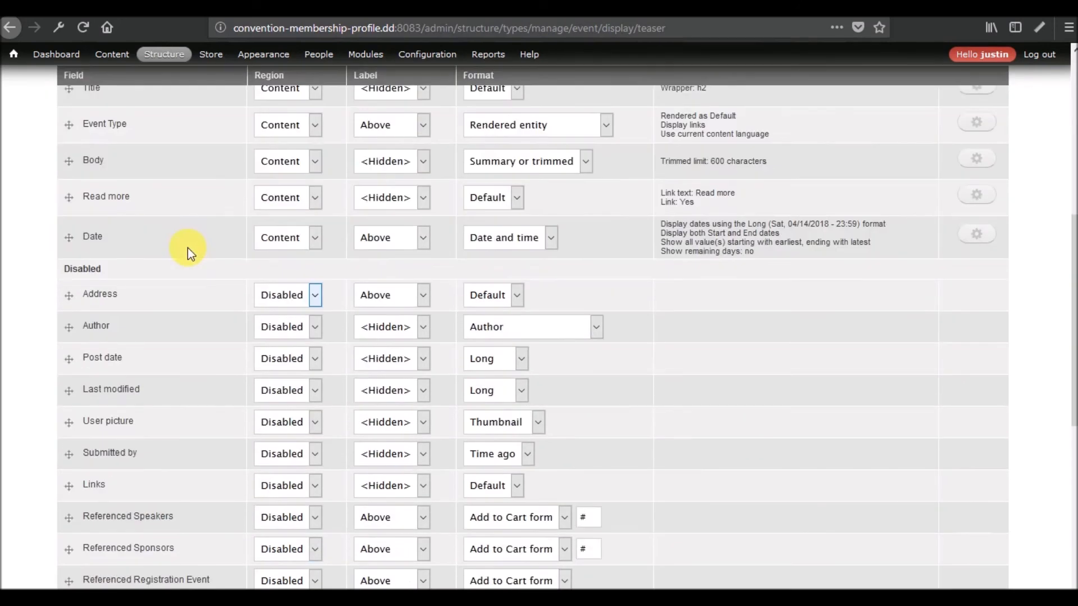
scroll(188, 247, down, 3)
scroll(187, 248, down, 8)
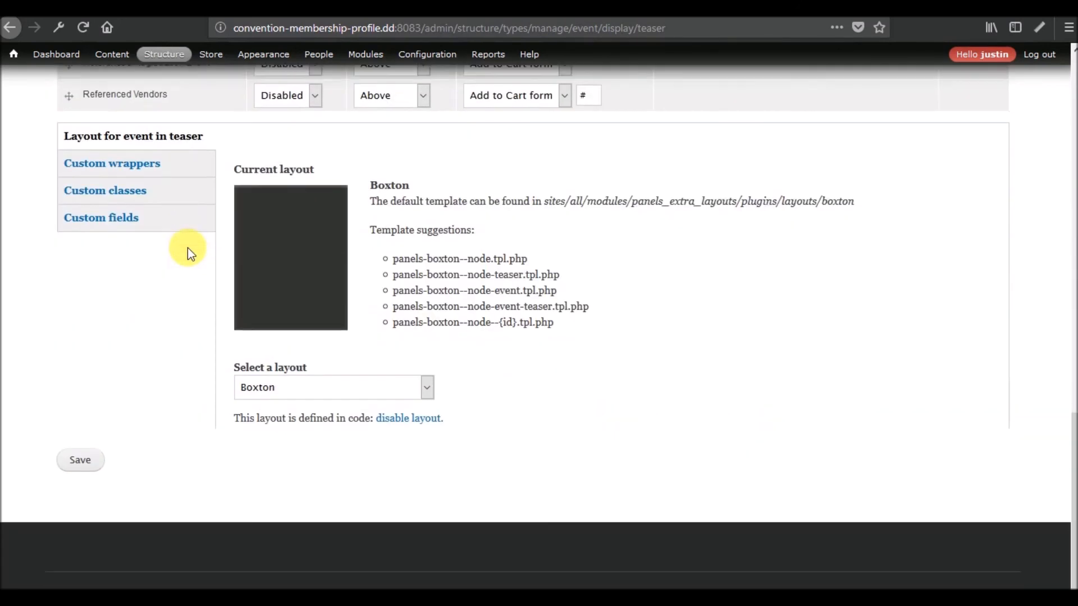
click(81, 460)
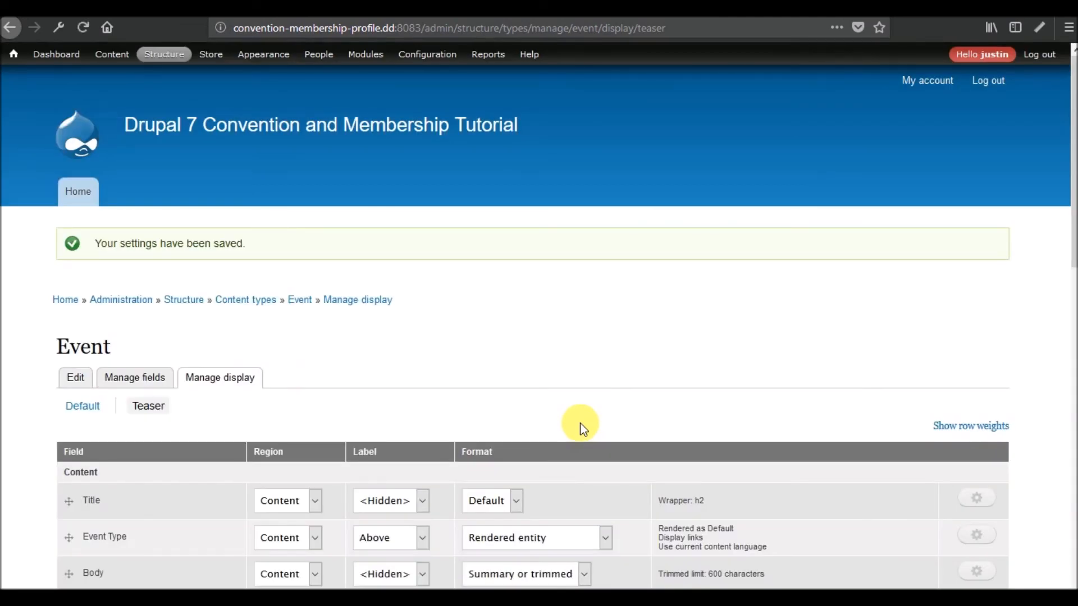
scroll(581, 423, down, 5)
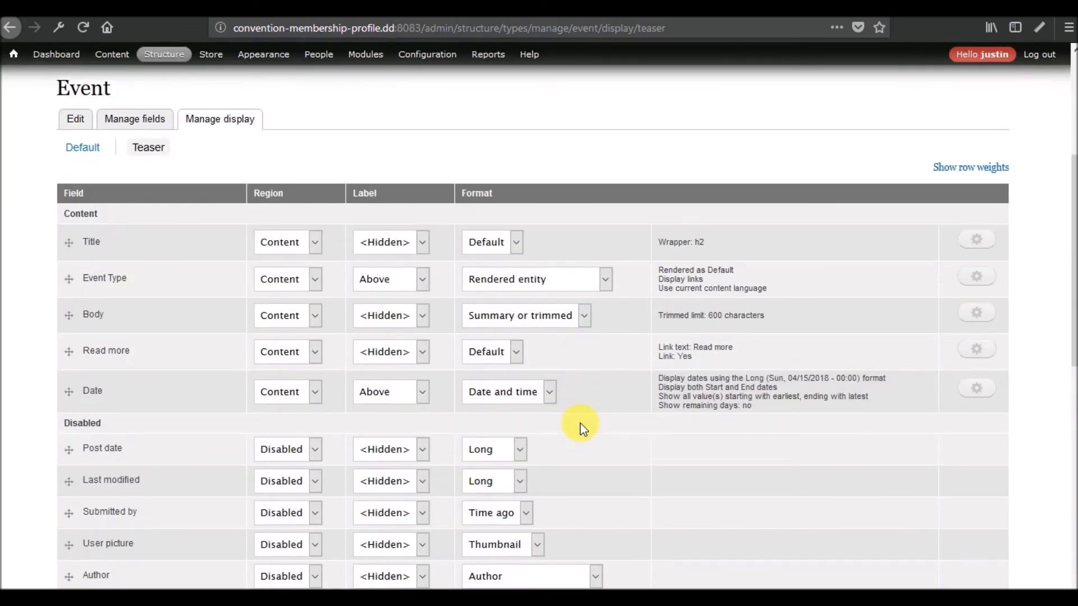
scroll(474, 332, up, 5)
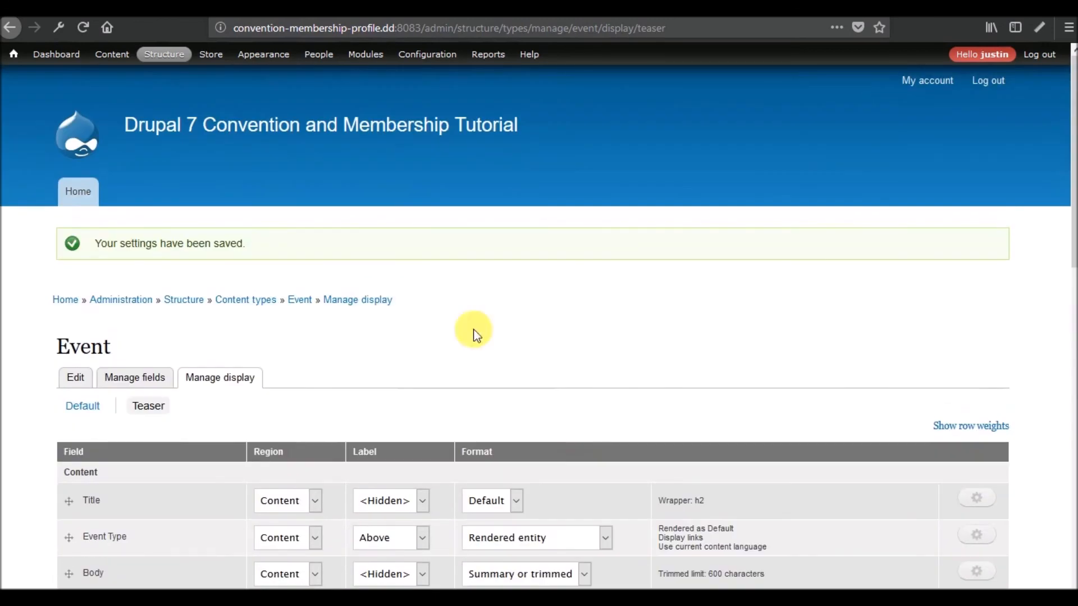
Open the Meal Product Display content type's display settings and examine its fields and layout selection.
click(266, 298)
scroll(264, 291, down, 3)
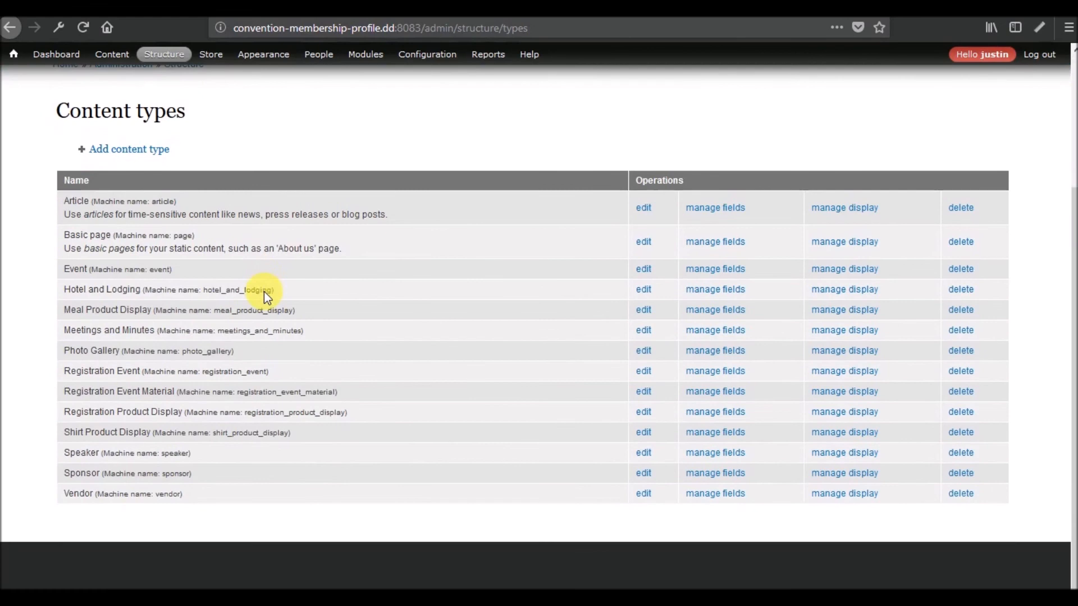
click(836, 315)
scroll(490, 347, down, 6)
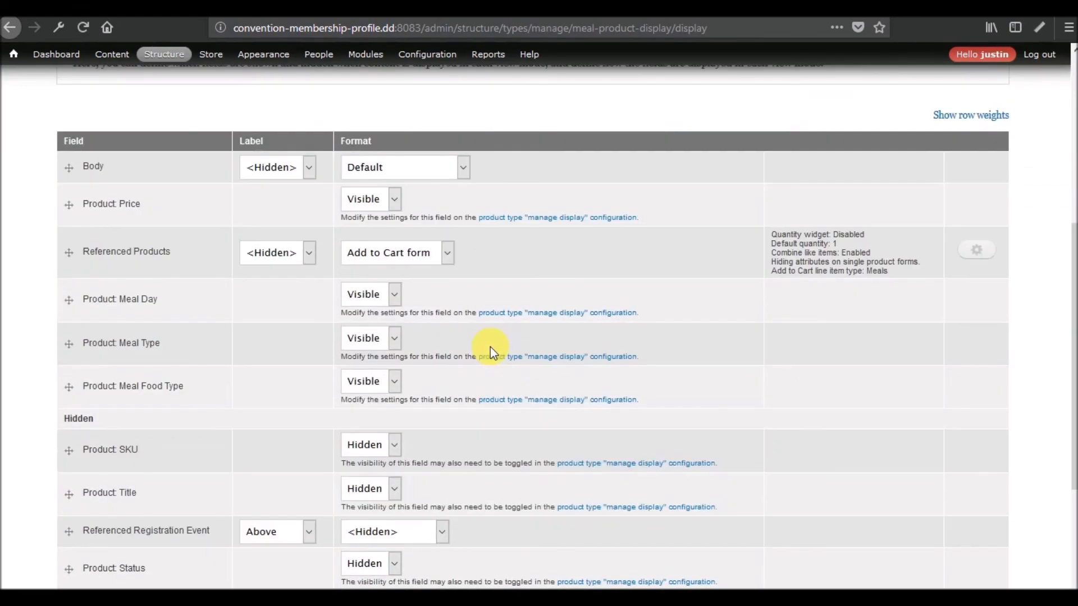
scroll(490, 347, down, 5)
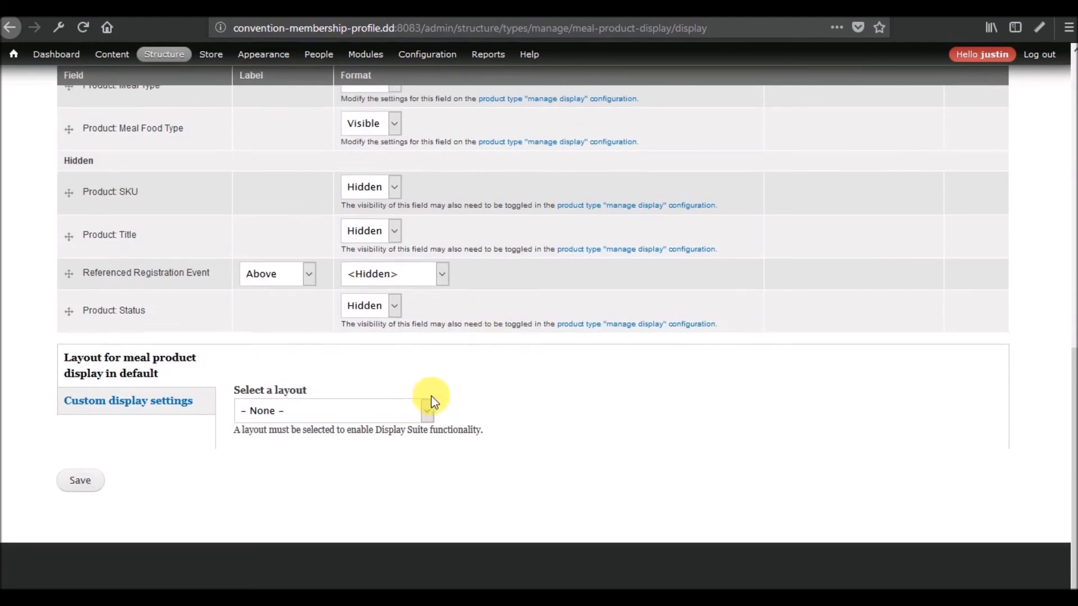
Return to the content types list and look over the types for further display configuration.
scroll(431, 397, up, 15)
click(241, 235)
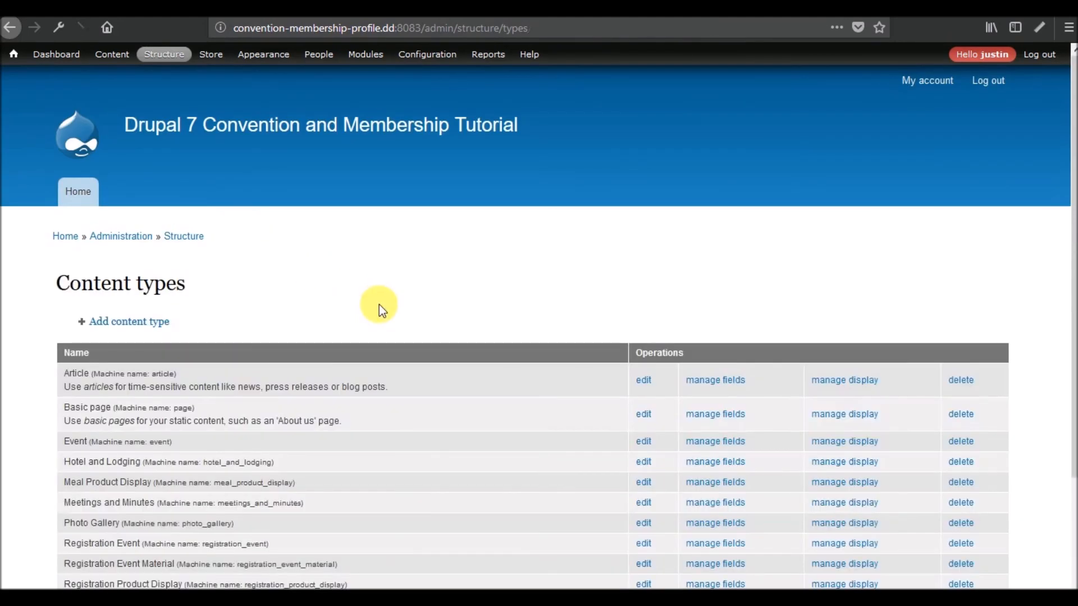
scroll(379, 302, down, 3)
scroll(379, 303, up, 1)
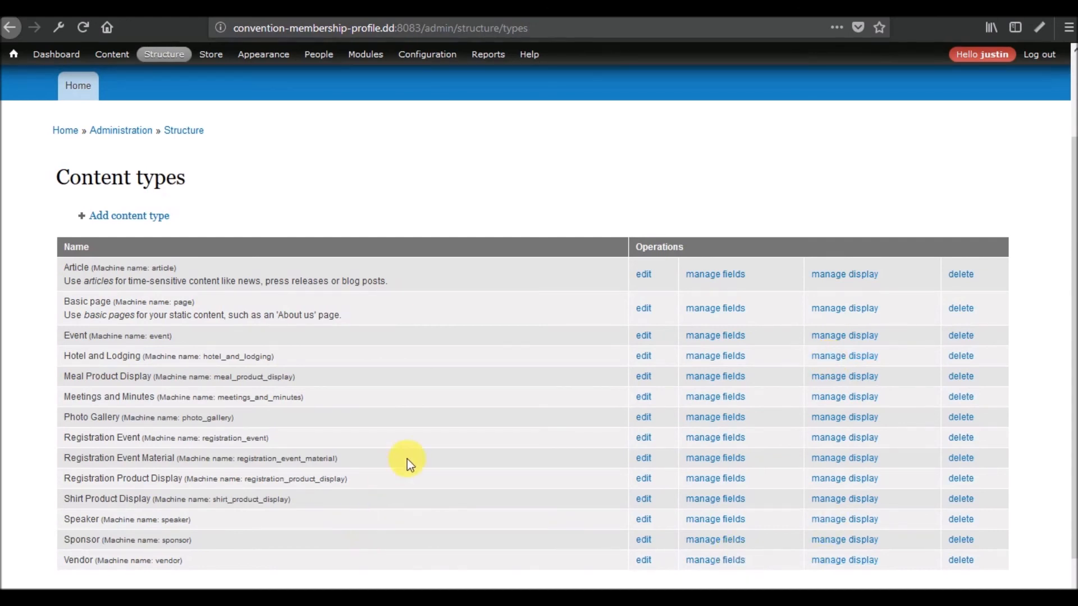
scroll(406, 459, down, 2)
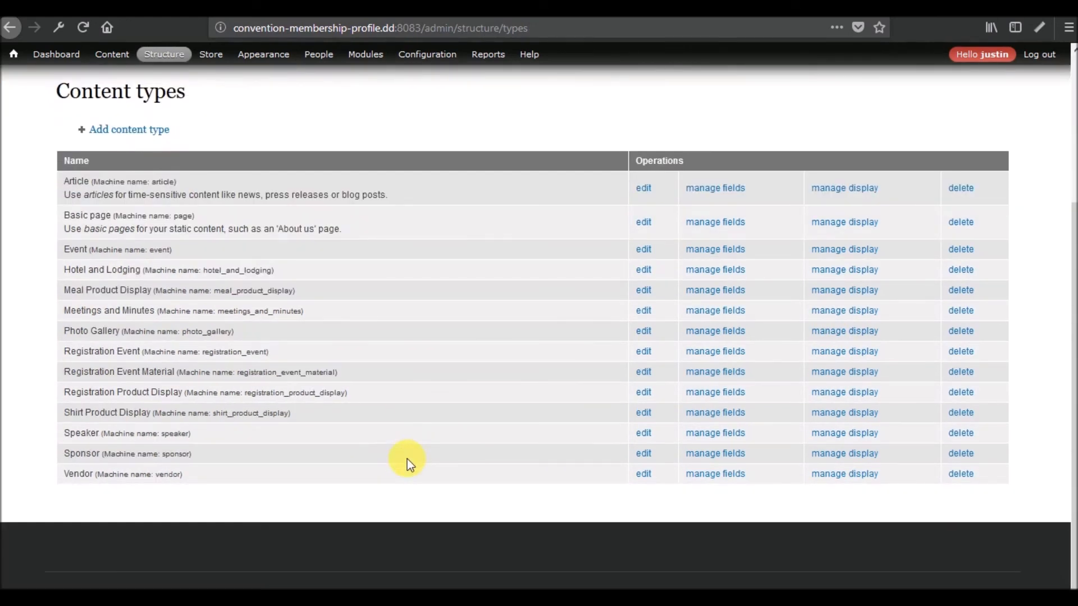